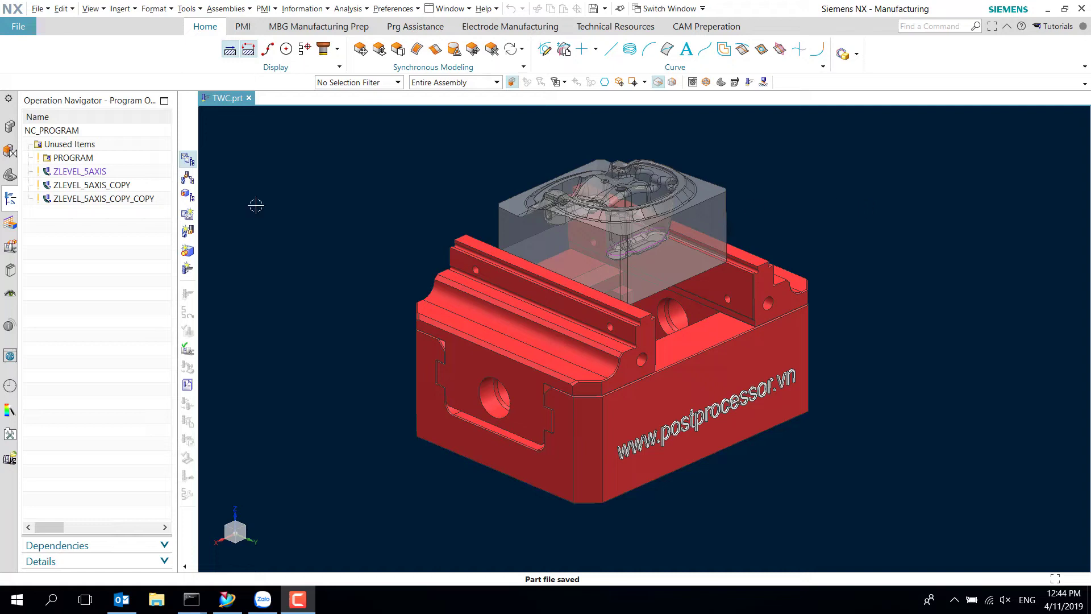
# Step: Insert a mill_multi-axis VARIABLE_CONTOUR operation using tool B8 and WORKPIECE geometry
pyautogui.rightClick(117, 200)
pyautogui.moveTo(143, 346)
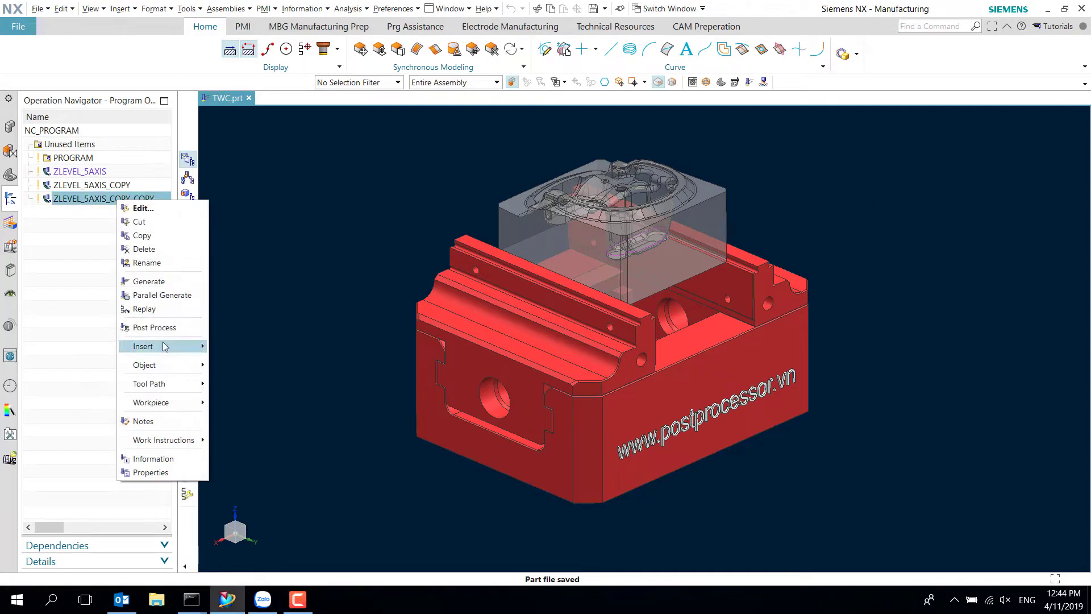
pyautogui.click(217, 347)
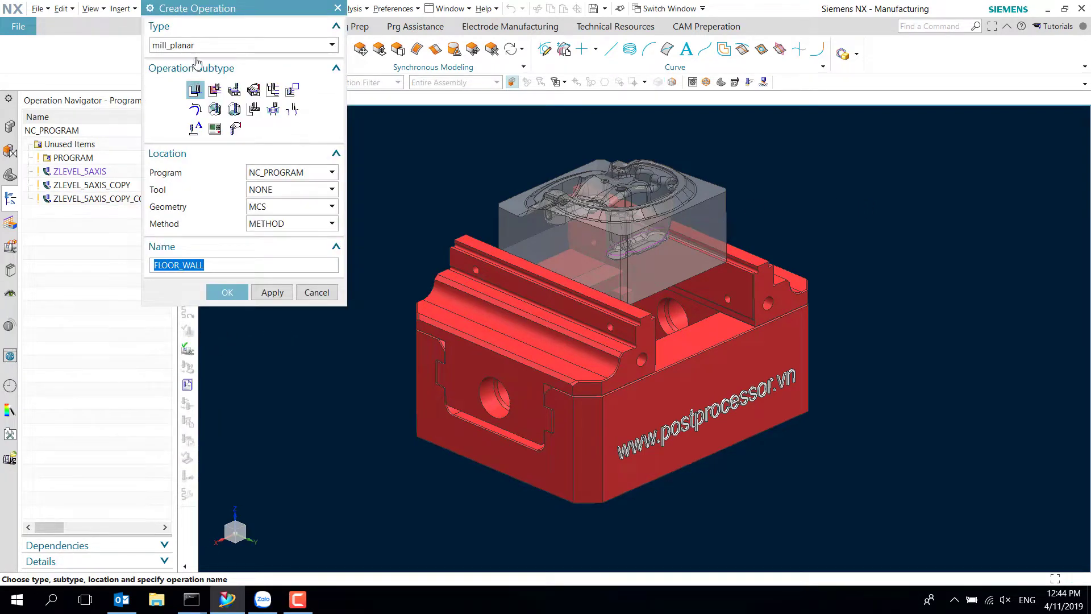
pyautogui.click(196, 45)
pyautogui.click(207, 82)
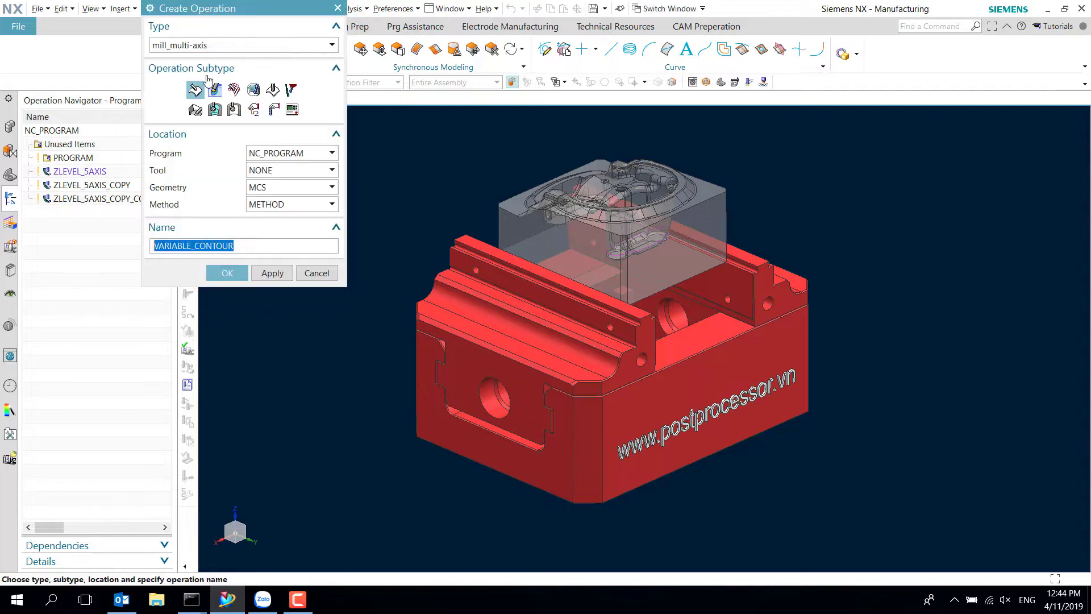
pyautogui.click(281, 170)
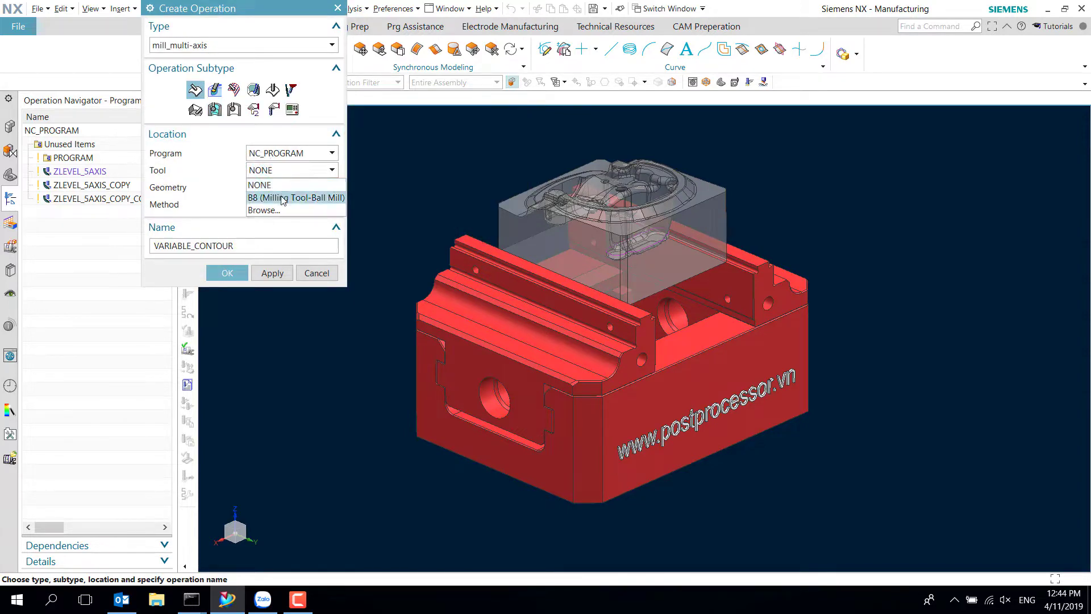
pyautogui.click(283, 198)
pyautogui.click(280, 224)
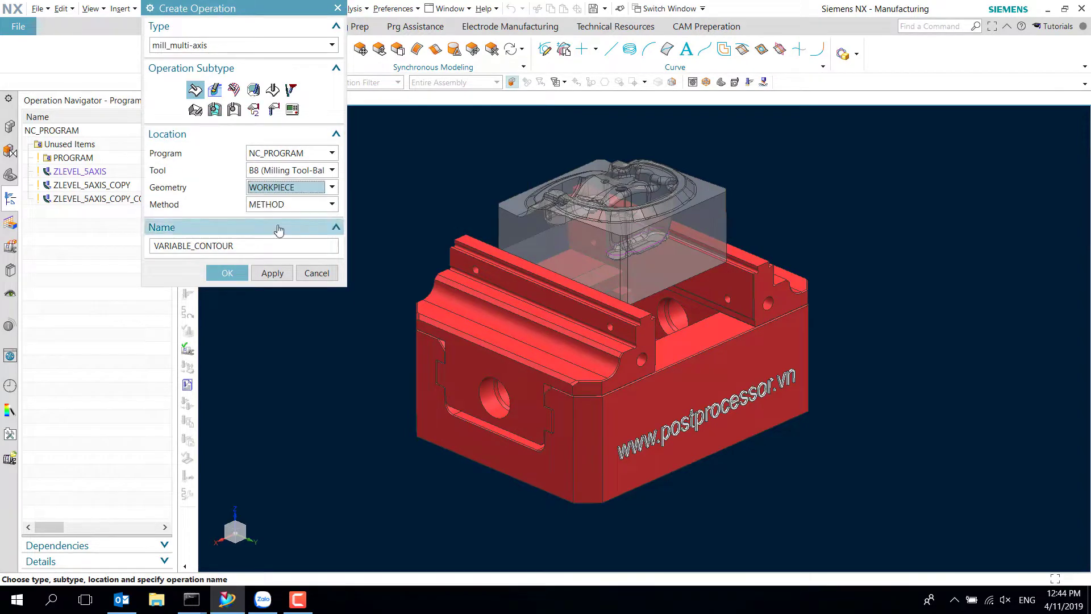
pyautogui.click(225, 280)
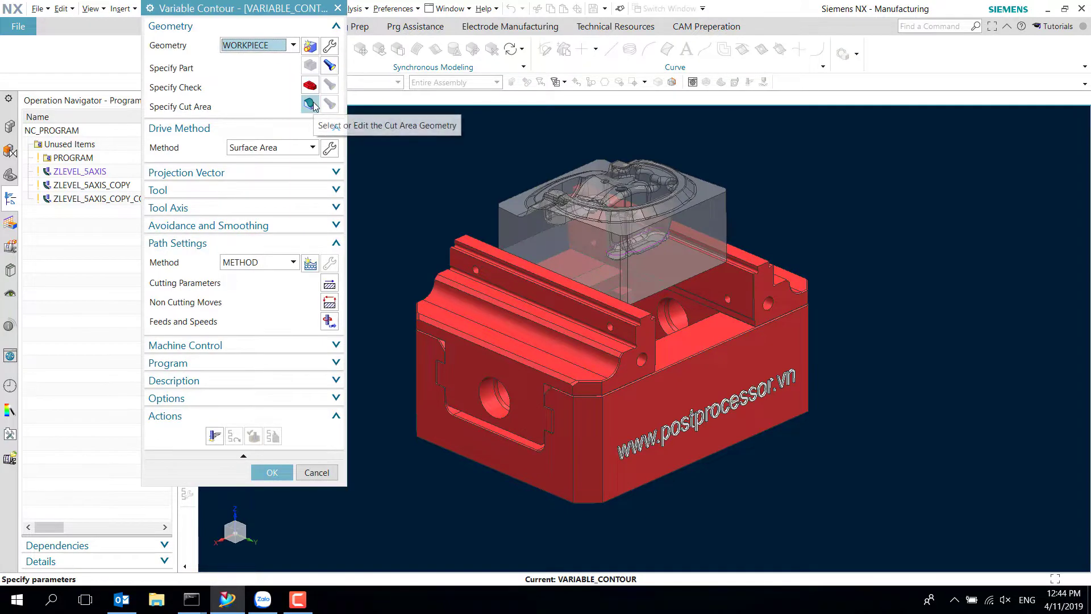
# Step: Start the cut area and box-select the 68 faces around the cylinder bottom
pyautogui.click(310, 104)
pyautogui.moveTo(596, 256); pyautogui.dragTo(675, 206, button='middle')
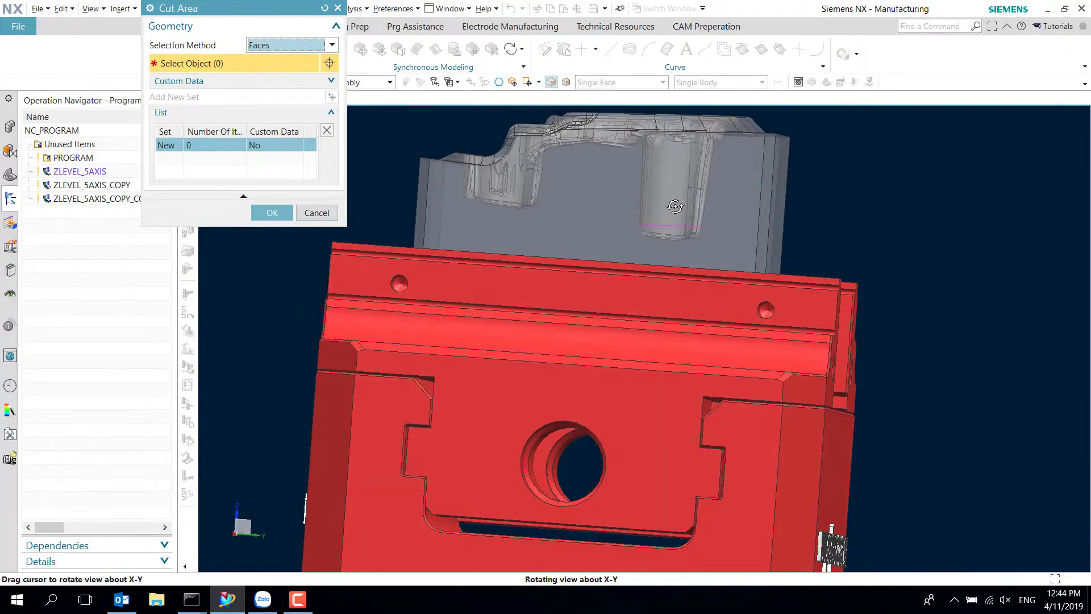
pyautogui.press('F8')
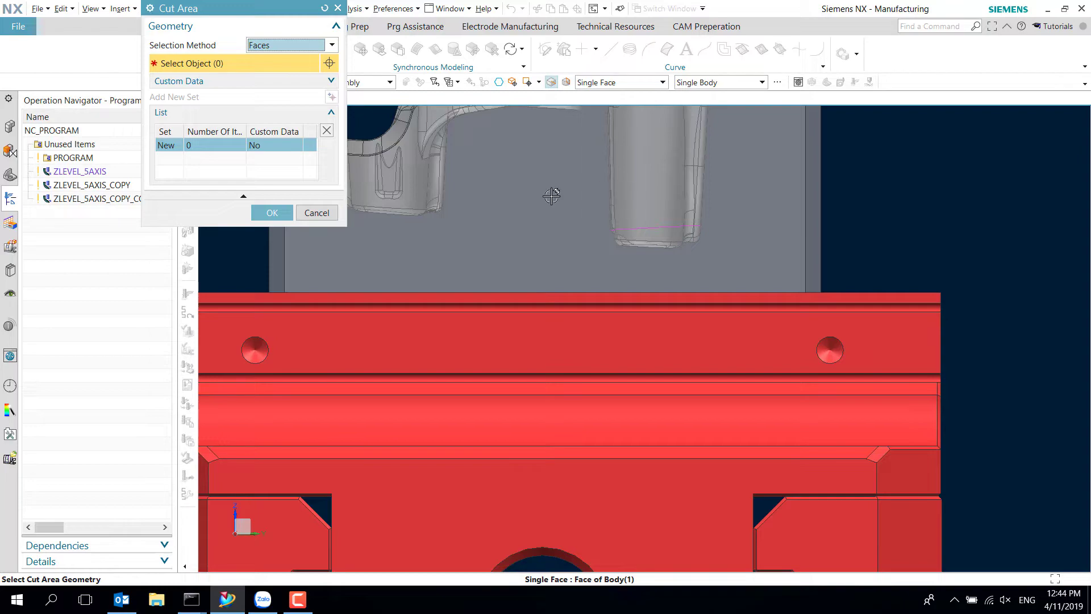
pyautogui.moveTo(594, 190); pyautogui.dragTo(749, 264)
pyautogui.scroll(-3, 596, 203)
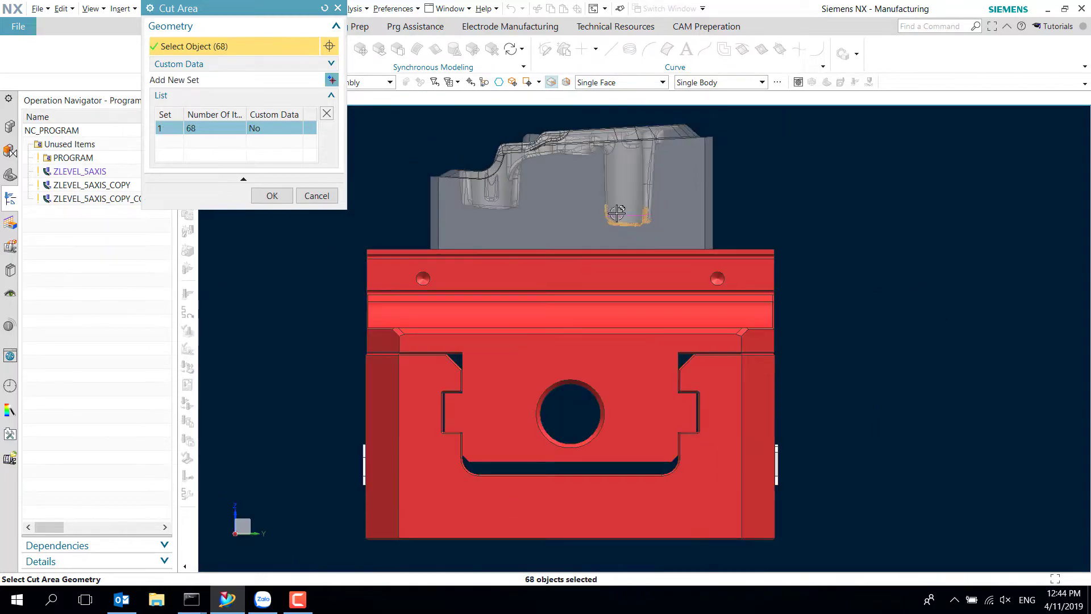
pyautogui.moveTo(617, 212); pyautogui.dragTo(620, 205, button='middle')
pyautogui.scroll(4, 620, 202)
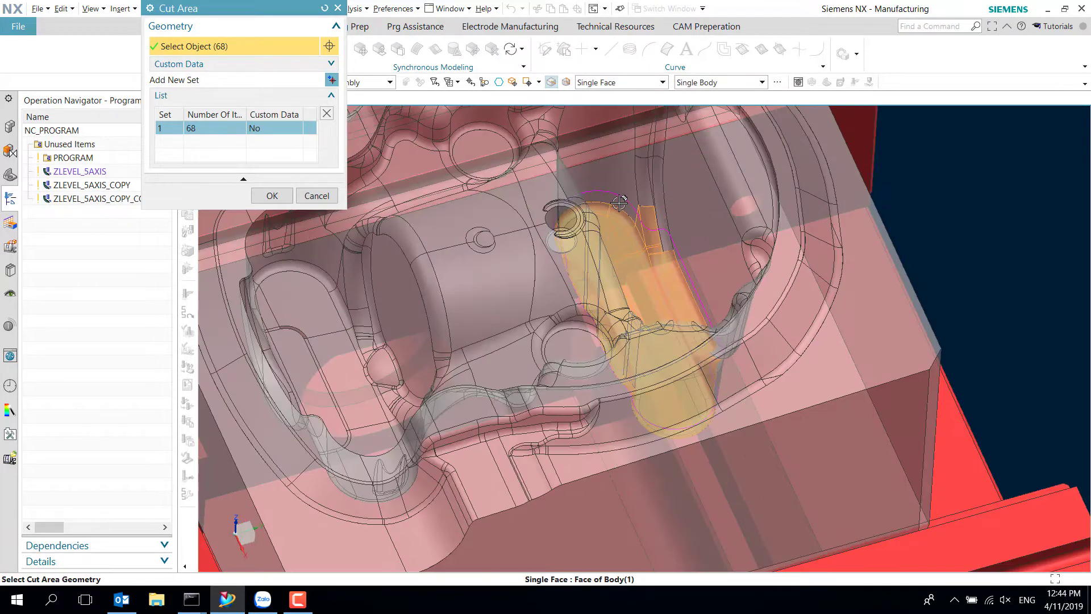
pyautogui.scroll(3, 620, 202)
# Step: Add the remaining individual pocket wall faces to the cut area
pyautogui.click(729, 304)
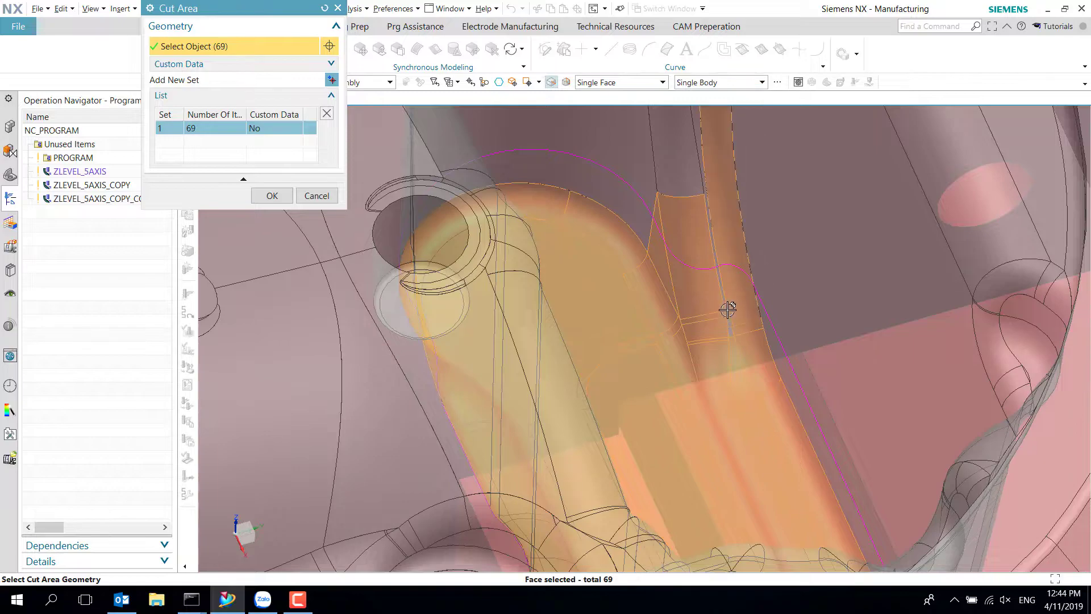
pyautogui.scroll(2, 697, 145)
pyautogui.click(706, 155)
pyautogui.click(749, 184)
pyautogui.click(628, 166)
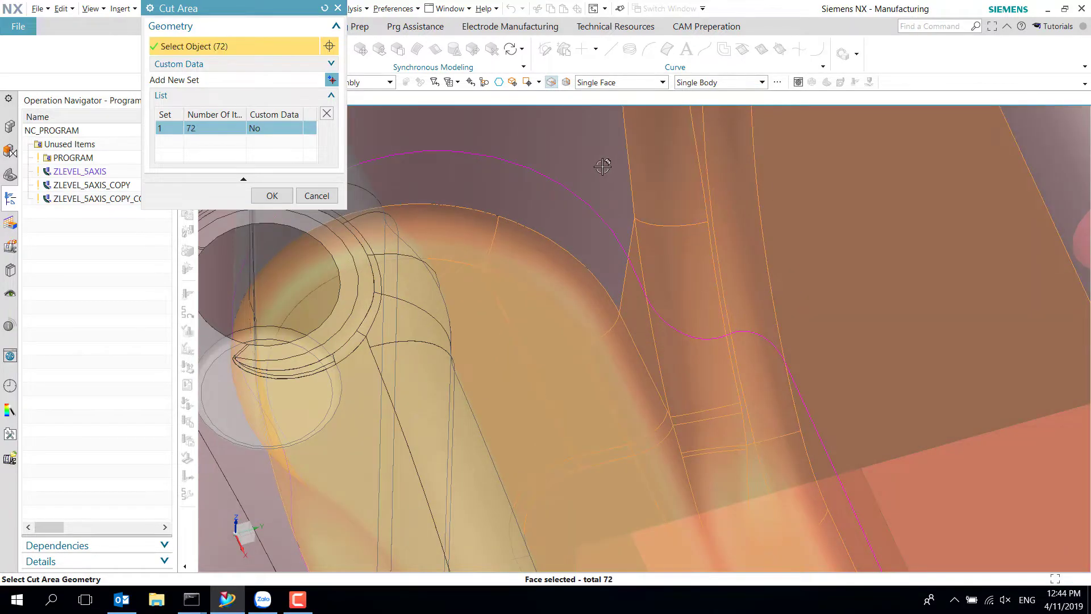
pyautogui.scroll(-3, 602, 166)
pyautogui.scroll(-2, 603, 170)
pyautogui.moveTo(603, 170); pyautogui.dragTo(641, 337, button='middle')
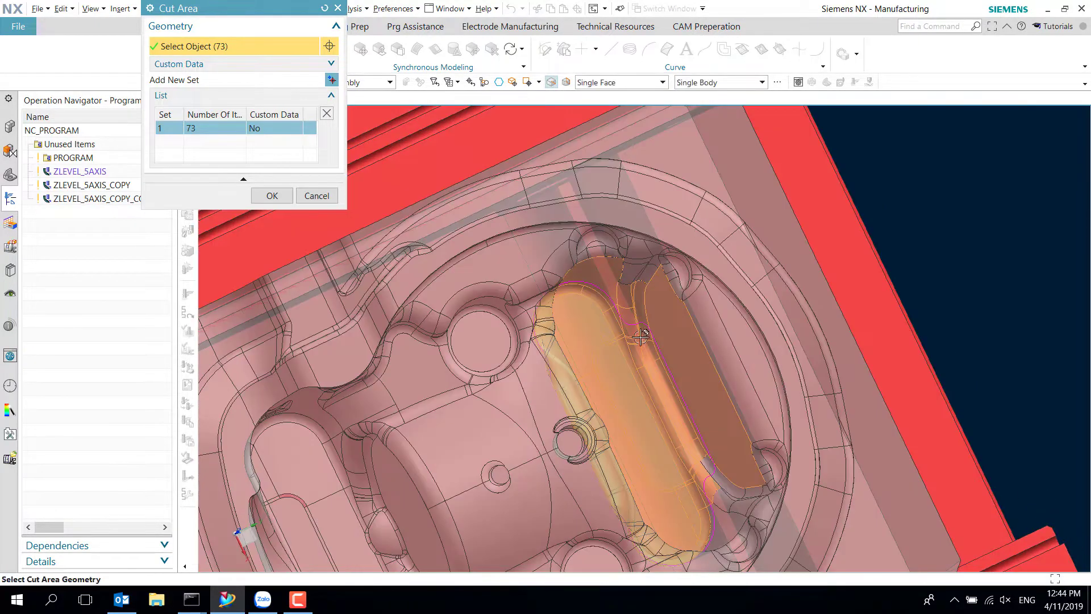
pyautogui.scroll(3, 640, 337)
pyautogui.click(680, 353)
pyautogui.scroll(2, 673, 360)
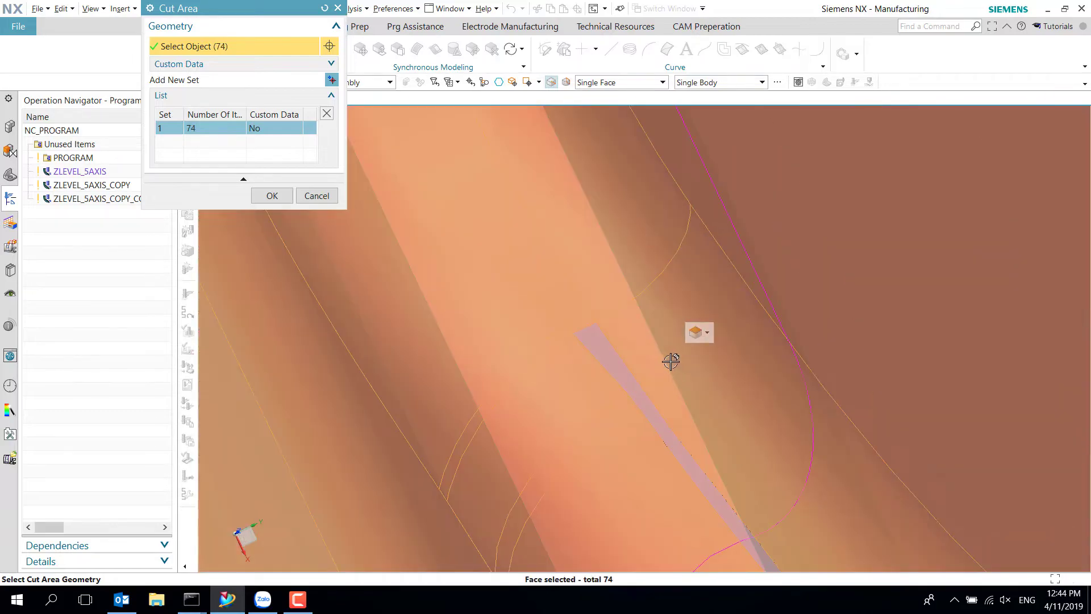
pyautogui.click(608, 364)
pyautogui.scroll(-2, 614, 305)
pyautogui.scroll(-3, 614, 304)
pyautogui.moveTo(629, 336); pyautogui.dragTo(637, 368, button='middle')
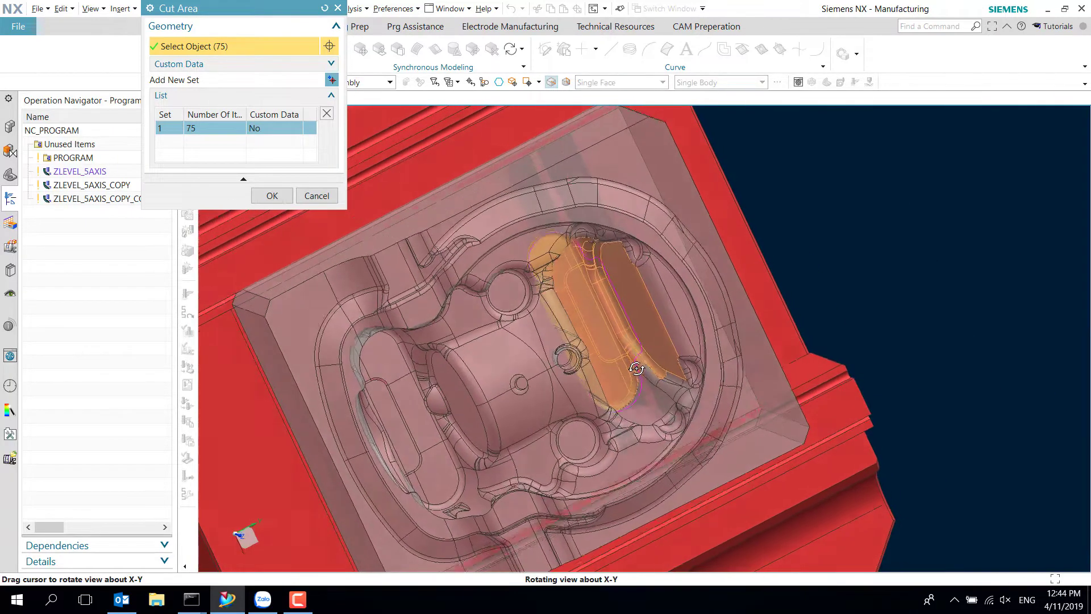
pyautogui.scroll(3, 637, 369)
pyautogui.click(685, 398)
pyautogui.scroll(-3, 684, 398)
pyautogui.moveTo(685, 398); pyautogui.dragTo(624, 355, button='middle')
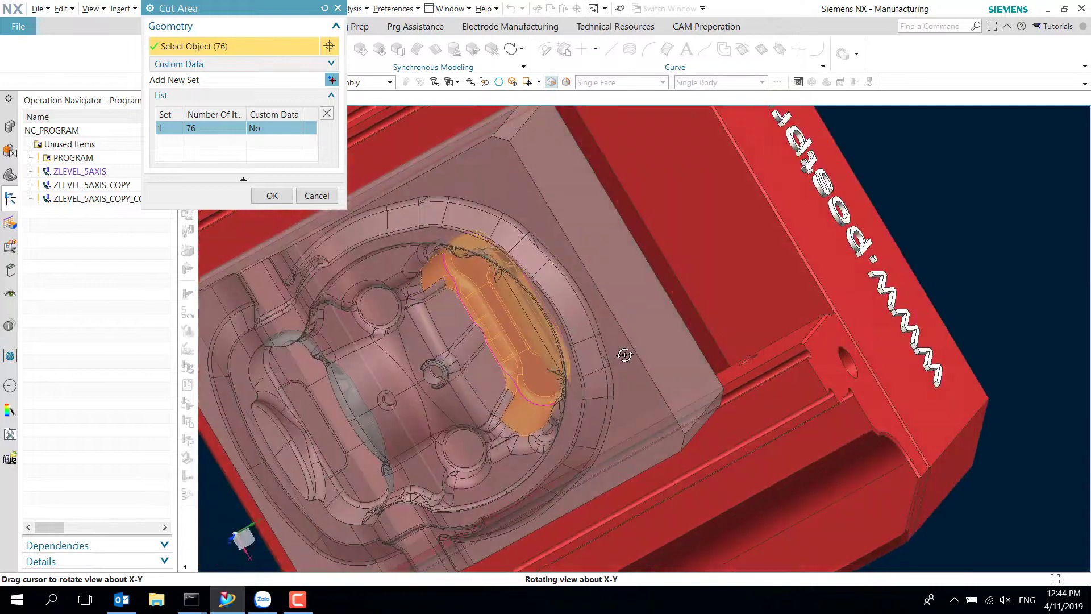
pyautogui.scroll(2, 625, 355)
pyautogui.scroll(2, 624, 354)
# Step: Add the slot floor and last pocket faces, bringing the cut area to 85 faces
pyautogui.click(654, 443)
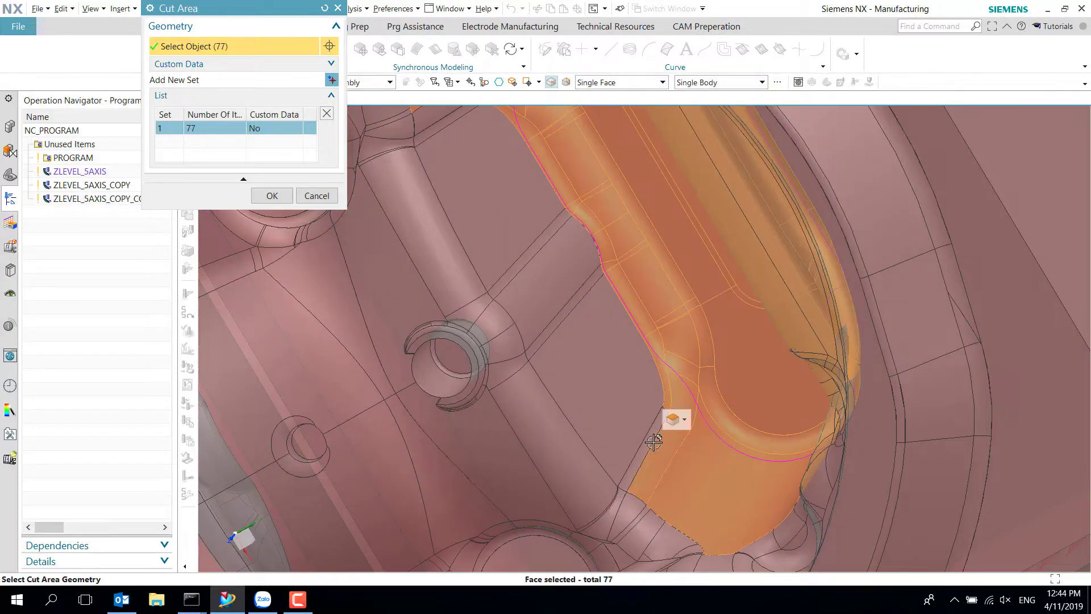
pyautogui.click(639, 429)
pyautogui.click(611, 402)
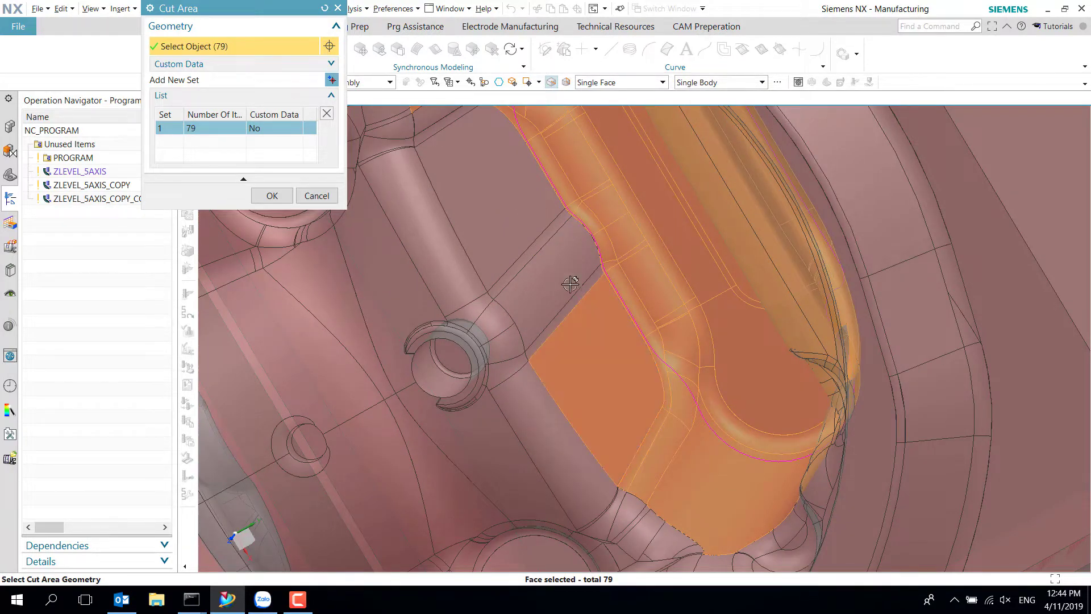
pyautogui.click(568, 284)
pyautogui.click(571, 250)
pyautogui.click(506, 232)
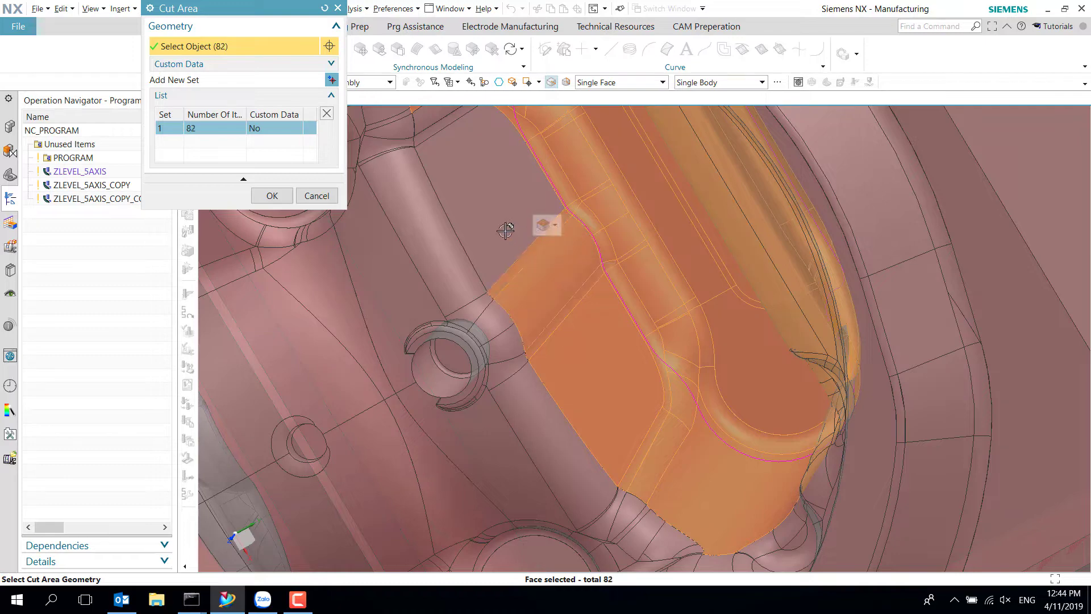
pyautogui.scroll(-2, 507, 231)
pyautogui.moveTo(507, 231); pyautogui.dragTo(584, 375, button='middle')
pyautogui.scroll(-1, 520, 232)
pyautogui.scroll(2, 520, 232)
pyautogui.click(527, 236)
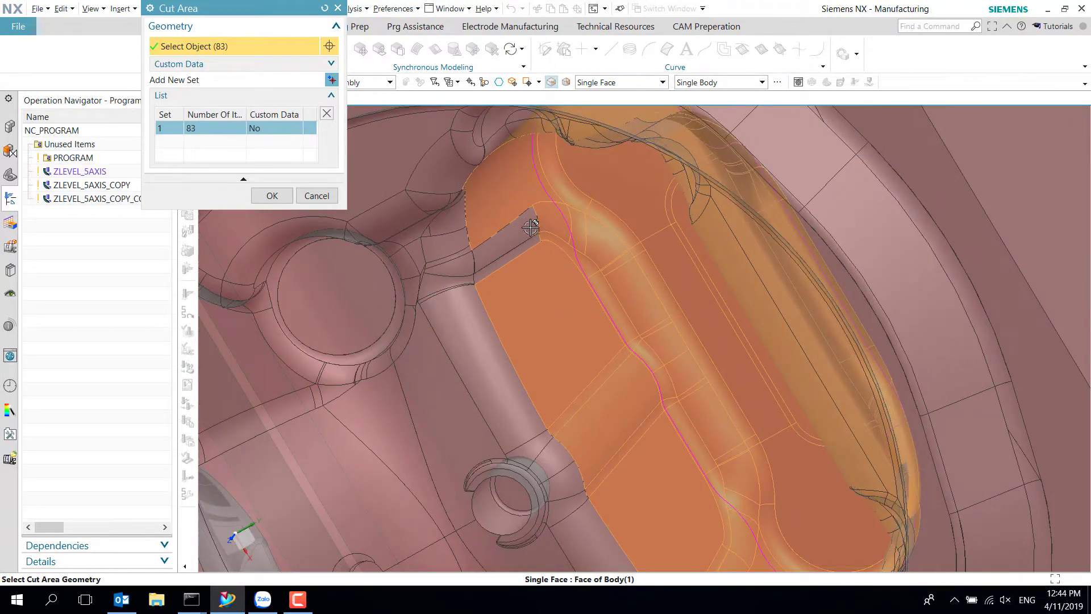
pyautogui.click(526, 242)
pyautogui.scroll(-2, 574, 330)
pyautogui.moveTo(574, 330)
pyautogui.mouseDown(button='middle')
pyautogui.moveTo(707, 433)
pyautogui.moveTo(699, 401)
pyautogui.mouseUp(button='middle')
pyautogui.scroll(-2, 707, 434)
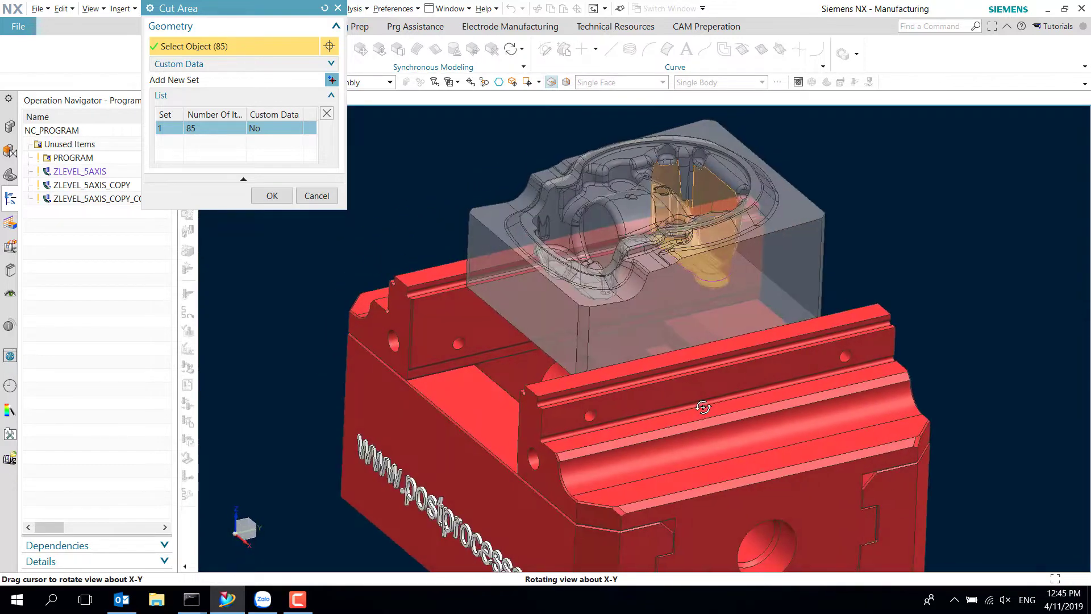
# Step: Accept the cut area, then choose a Guiding Curve drive on the 23 guide splines
pyautogui.click(278, 203)
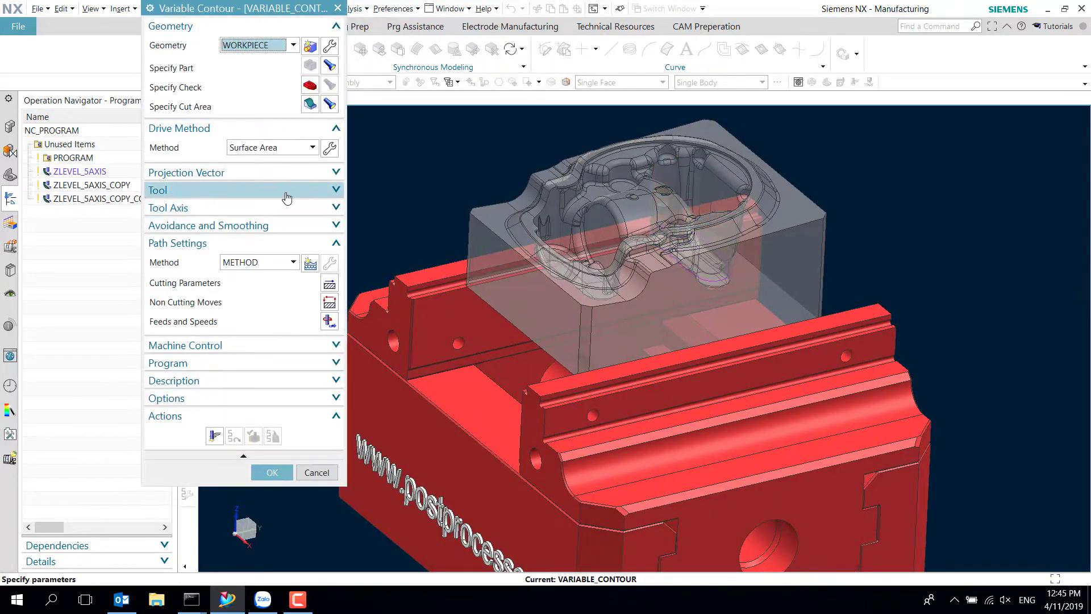
pyautogui.click(285, 150)
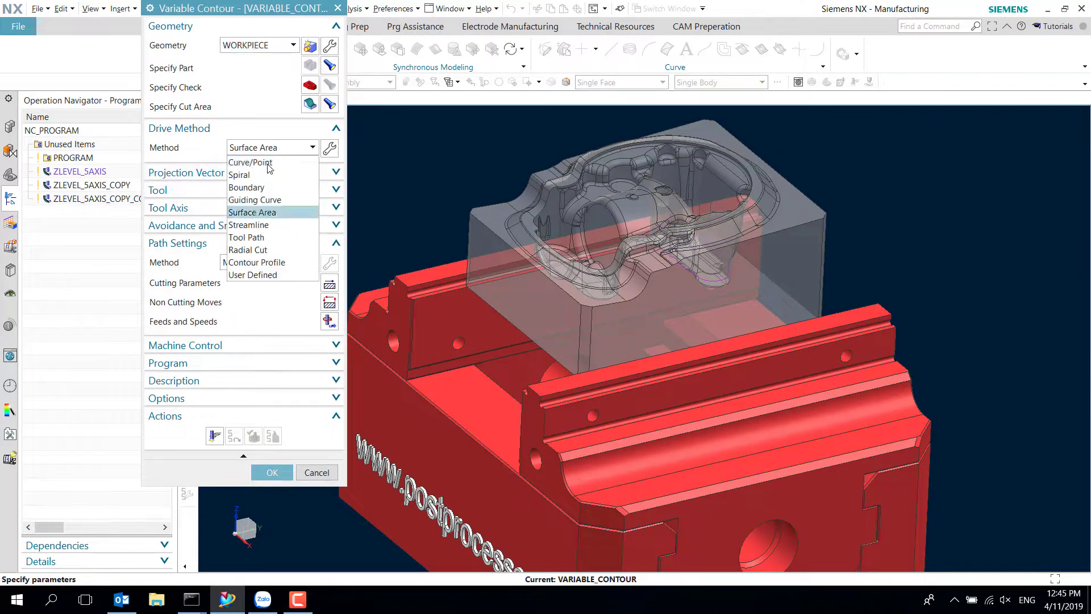
pyautogui.click(259, 200)
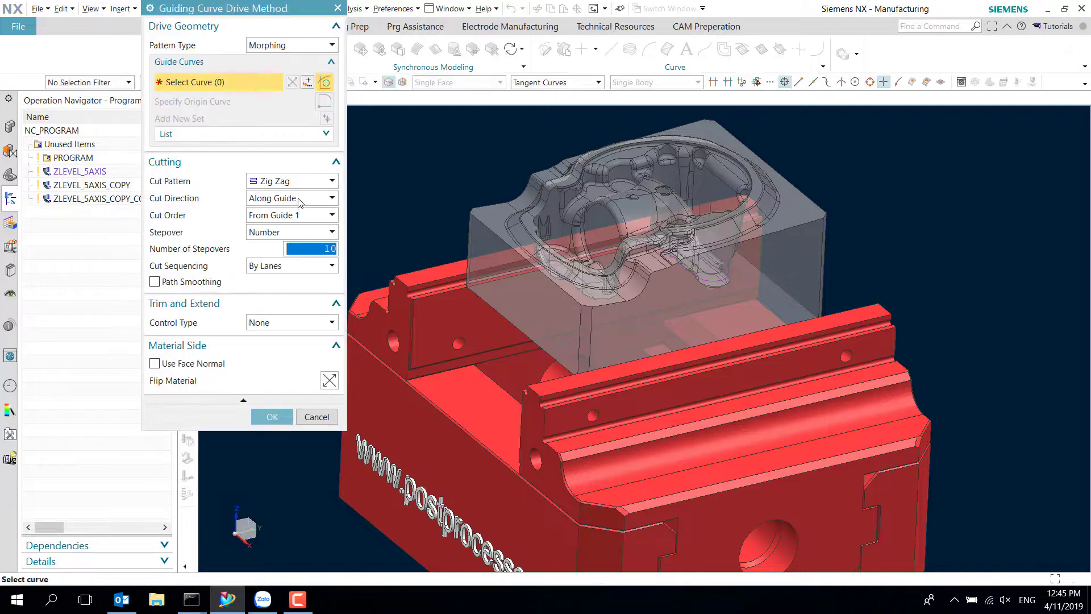
pyautogui.click(277, 47)
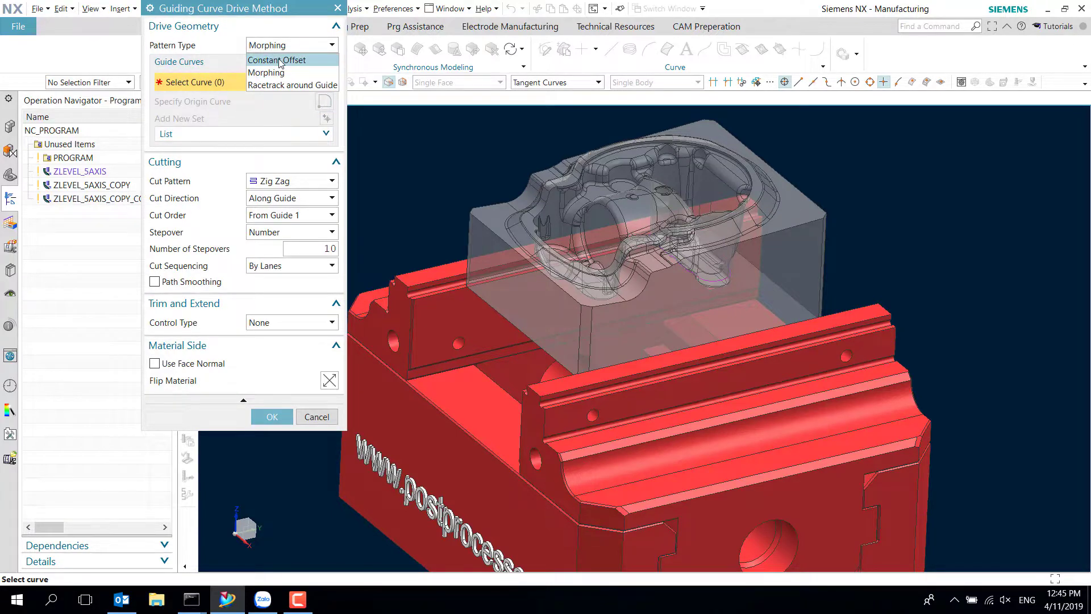
pyautogui.click(279, 60)
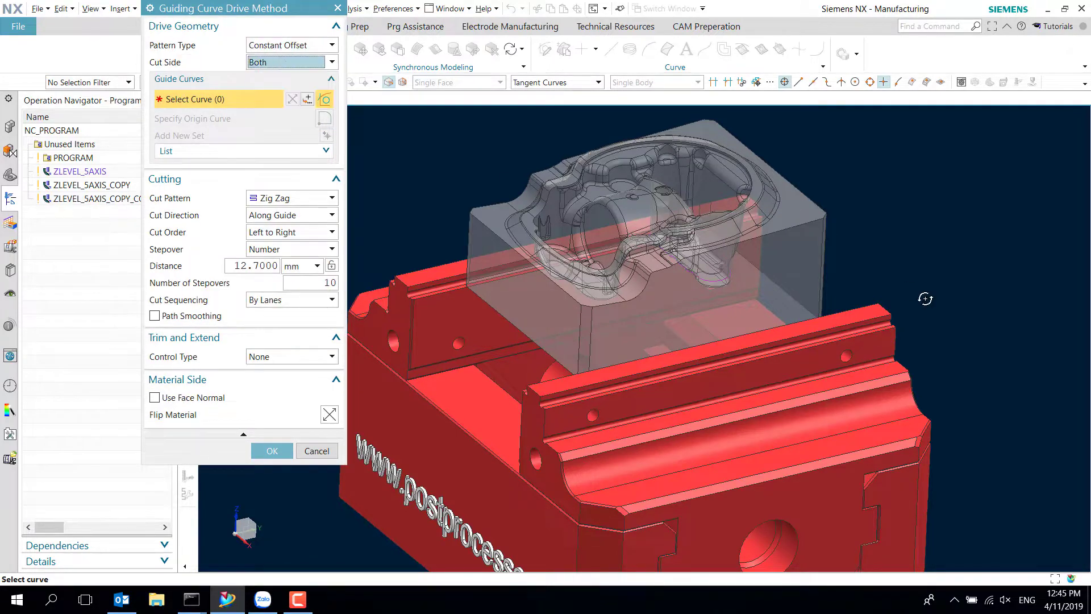
pyautogui.moveTo(925, 298); pyautogui.dragTo(714, 282, button='middle')
pyautogui.scroll(5, 732, 284)
pyautogui.click(731, 287)
pyautogui.scroll(-5, 730, 287)
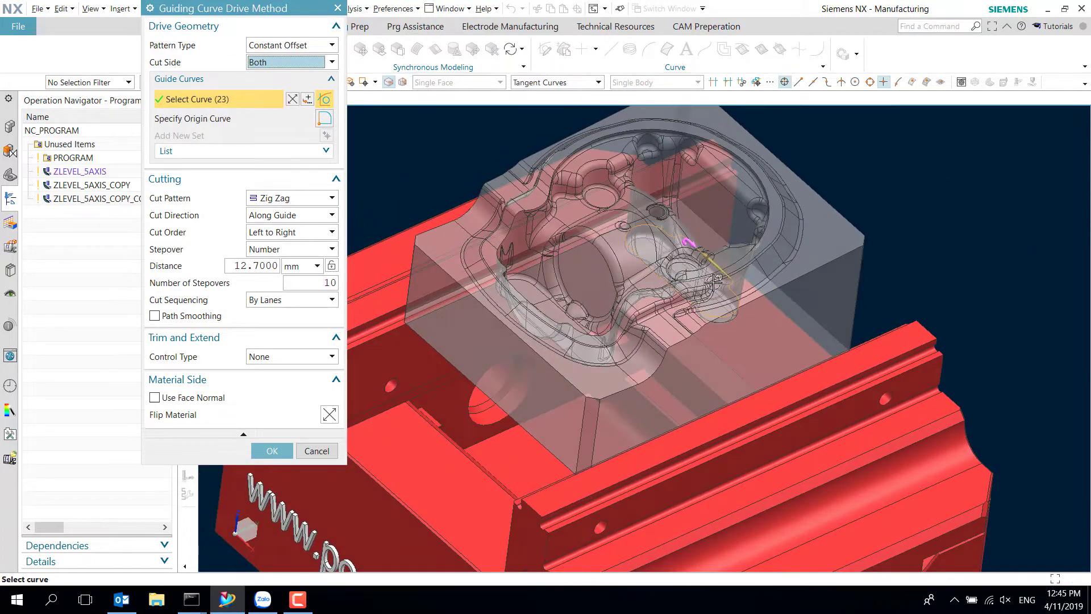
# Step: Set cut side Left, Helical cut pattern and Away from Guide cut order
pyautogui.click(300, 63)
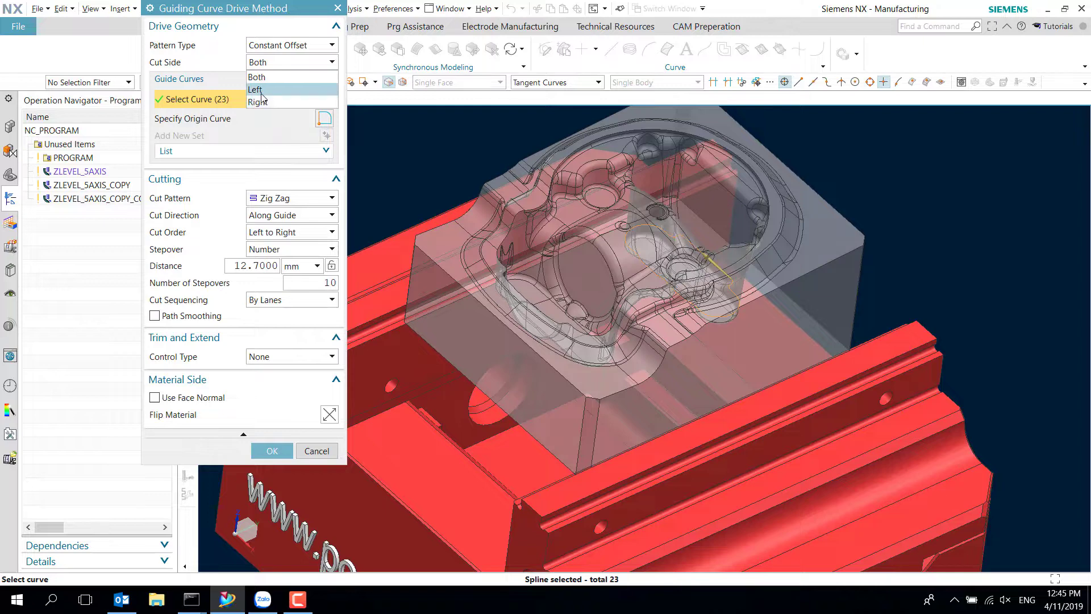
pyautogui.click(261, 92)
pyautogui.click(284, 199)
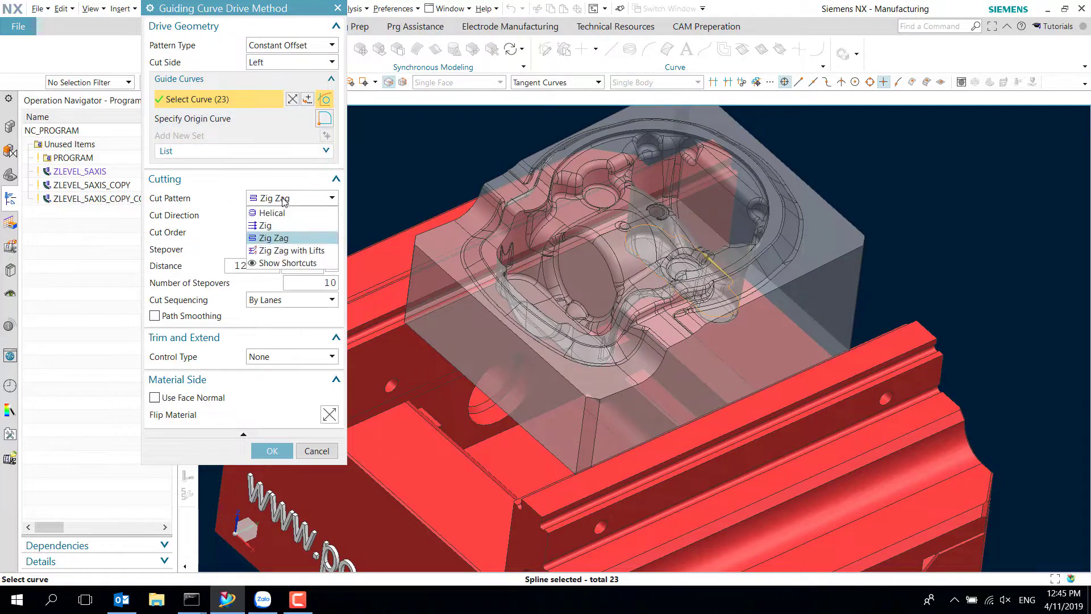
pyautogui.click(272, 213)
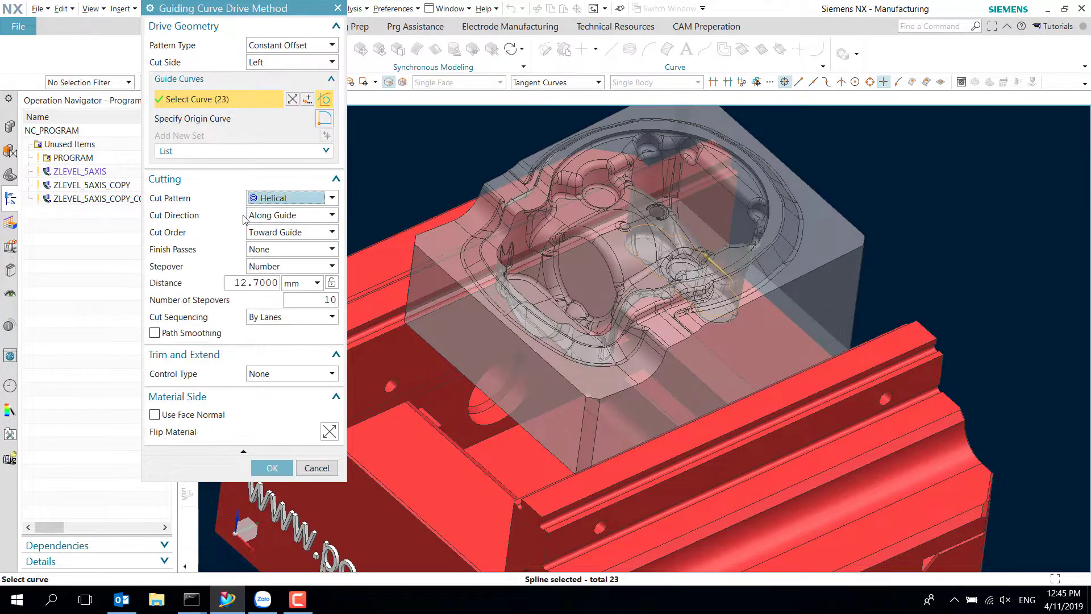
pyautogui.click(280, 217)
pyautogui.click(285, 238)
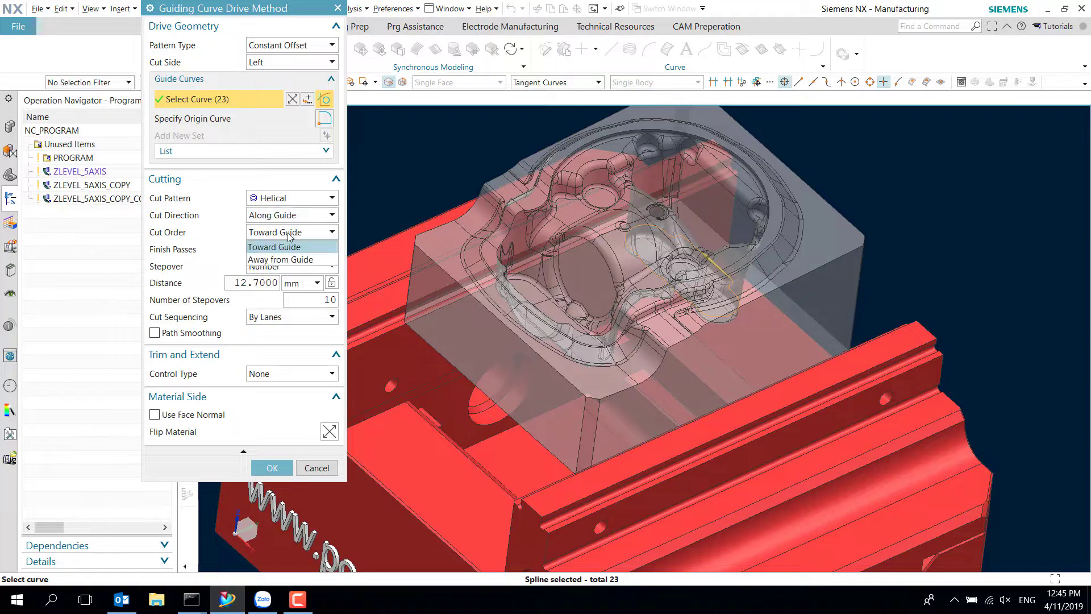
# Step: Add Finish At End, exact 1 mm stepover, path smoothing and face normals, then accept
pyautogui.click(279, 261)
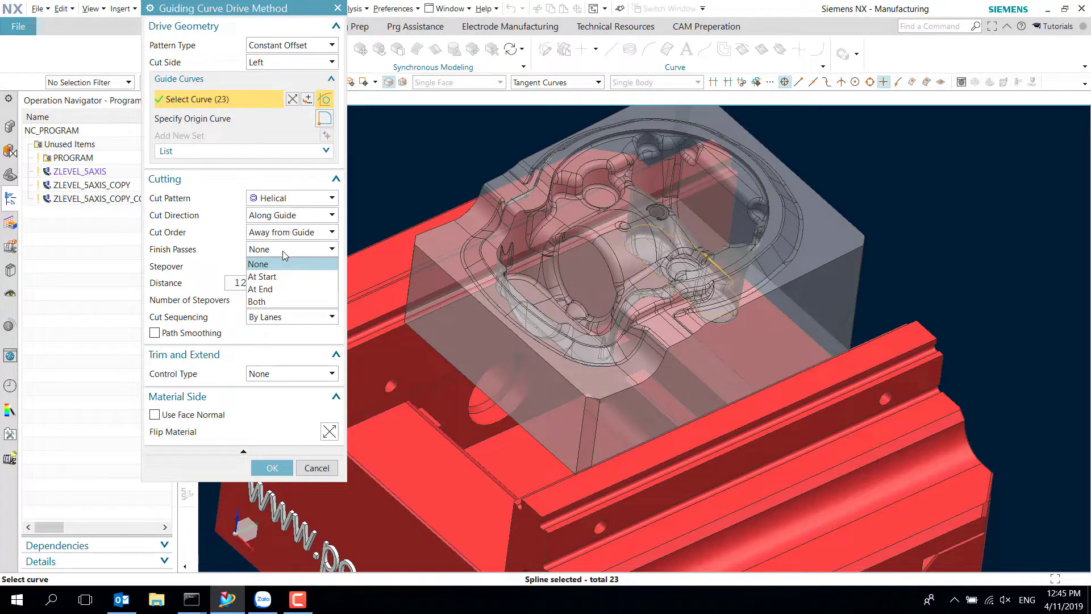
pyautogui.click(281, 250)
pyautogui.click(264, 267)
pyautogui.click(284, 266)
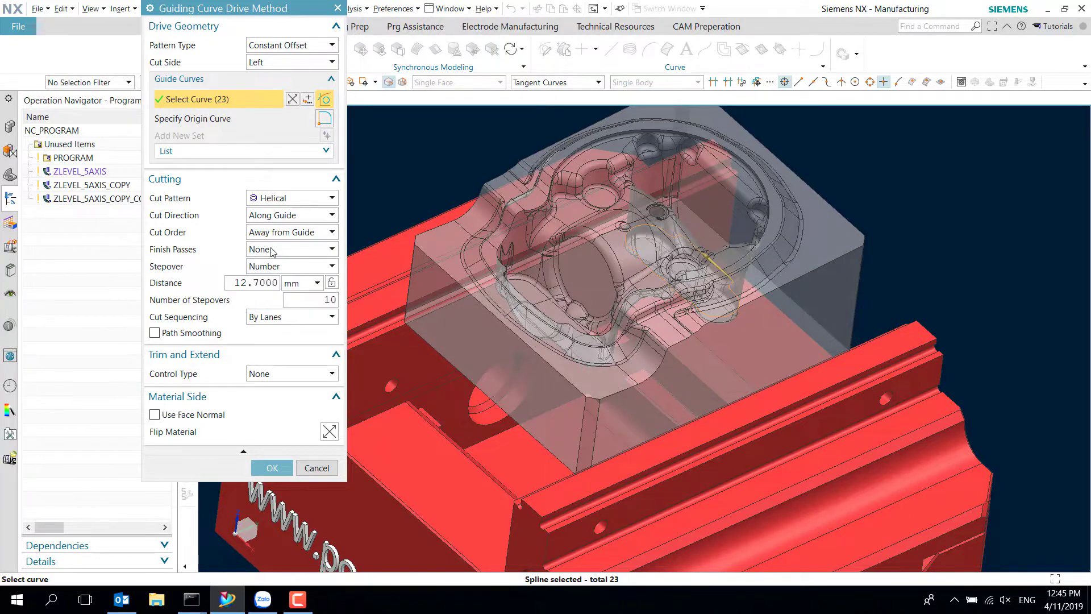
pyautogui.click(277, 290)
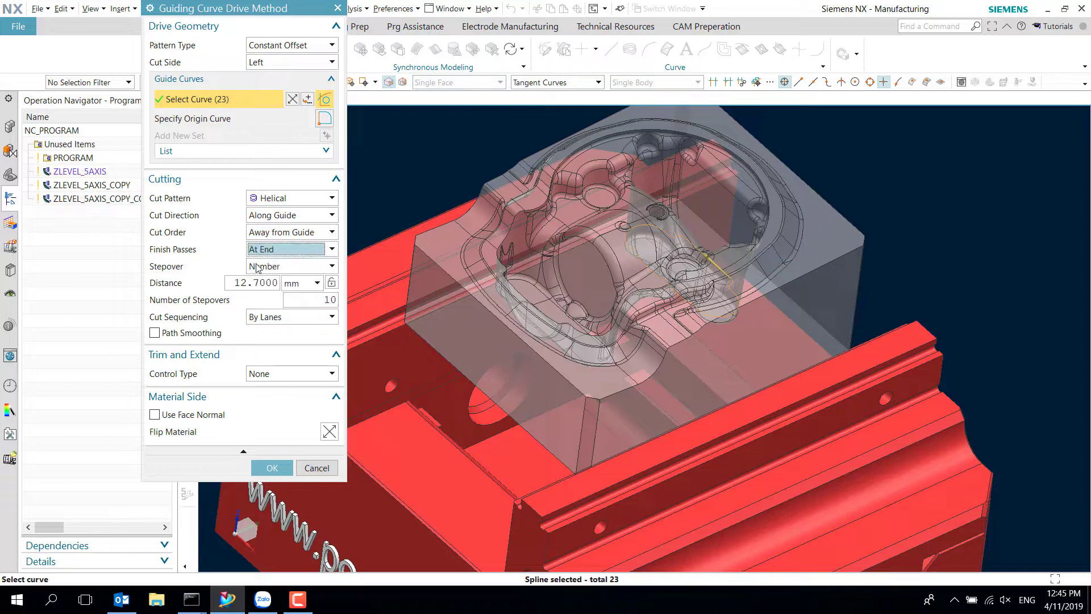
pyautogui.click(284, 266)
pyautogui.click(258, 296)
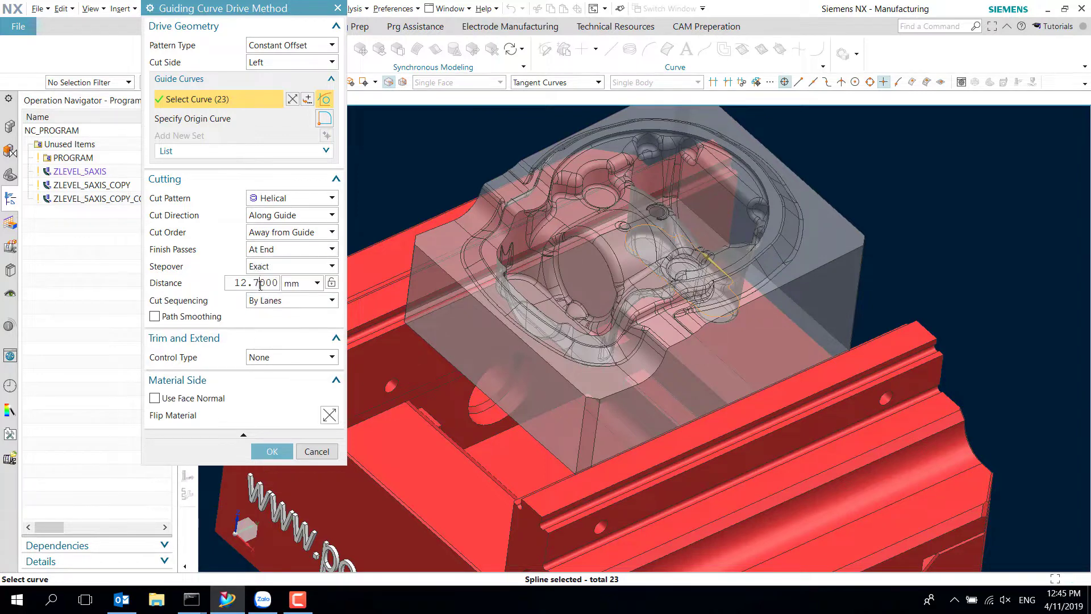
pyautogui.click(260, 283)
pyautogui.write('1')
pyautogui.click(198, 319)
pyautogui.click(154, 398)
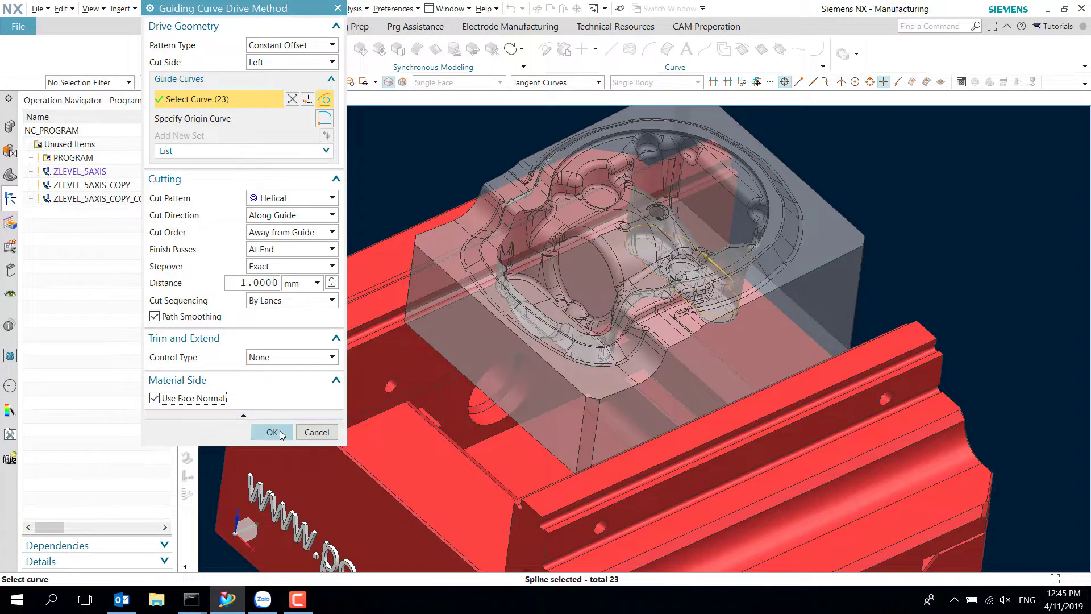
pyautogui.click(278, 431)
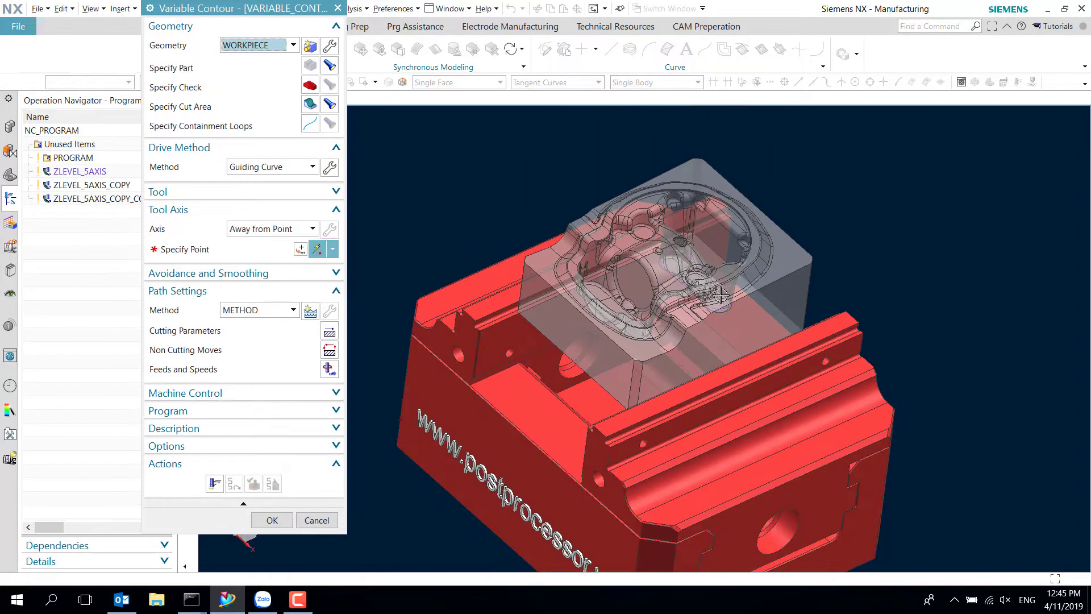
# Step: Fix the tool axis to +ZM and set Tilt/Retract collision avoidance
pyautogui.click(245, 229)
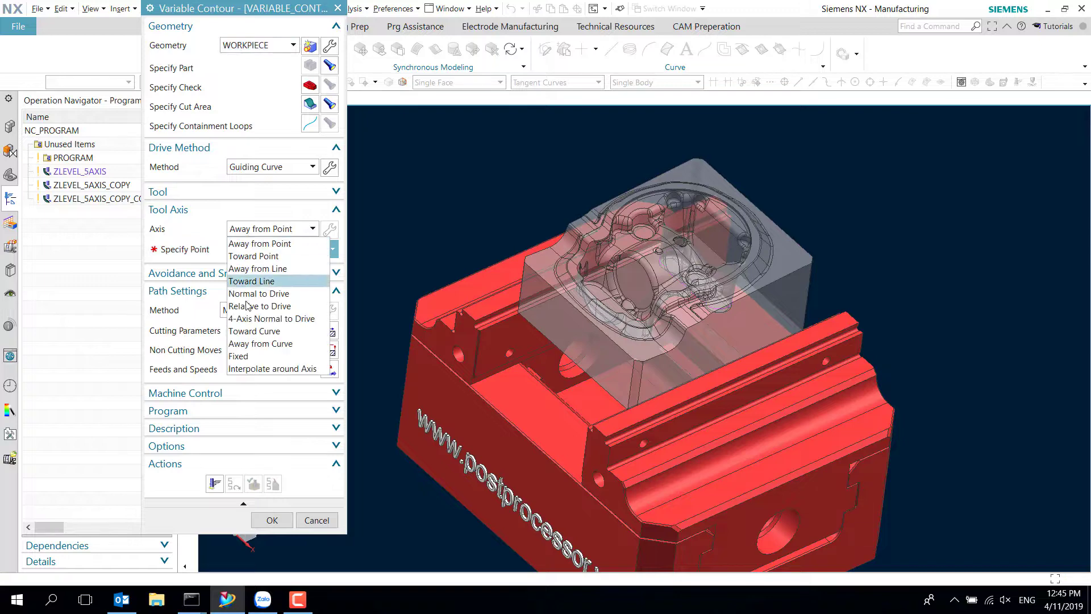
pyautogui.click(239, 356)
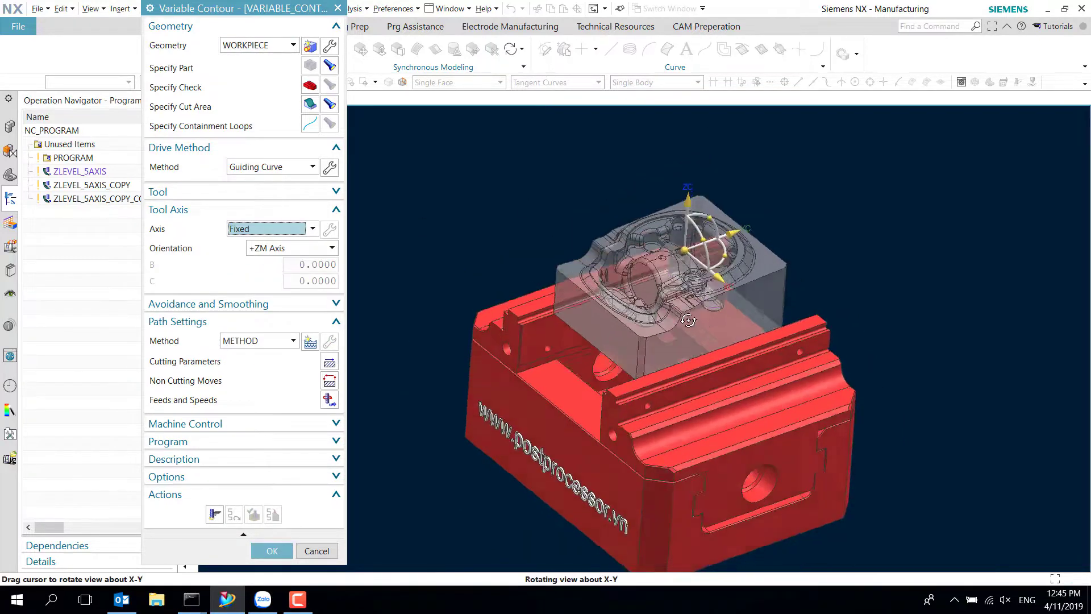
pyautogui.moveTo(668, 210); pyautogui.dragTo(250, 373, button='middle')
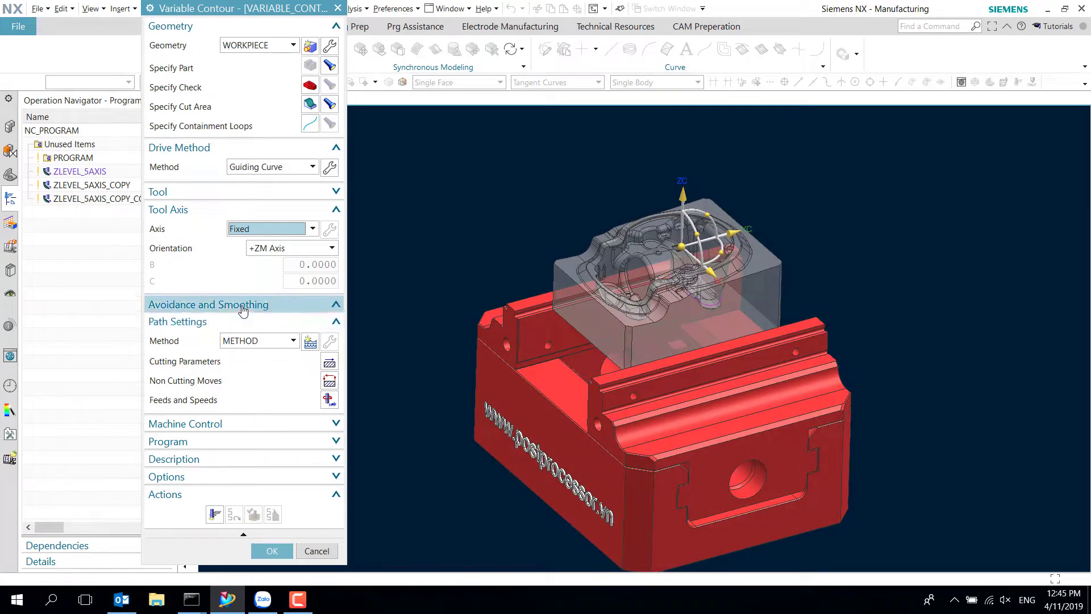
pyautogui.click(244, 304)
pyautogui.click(263, 324)
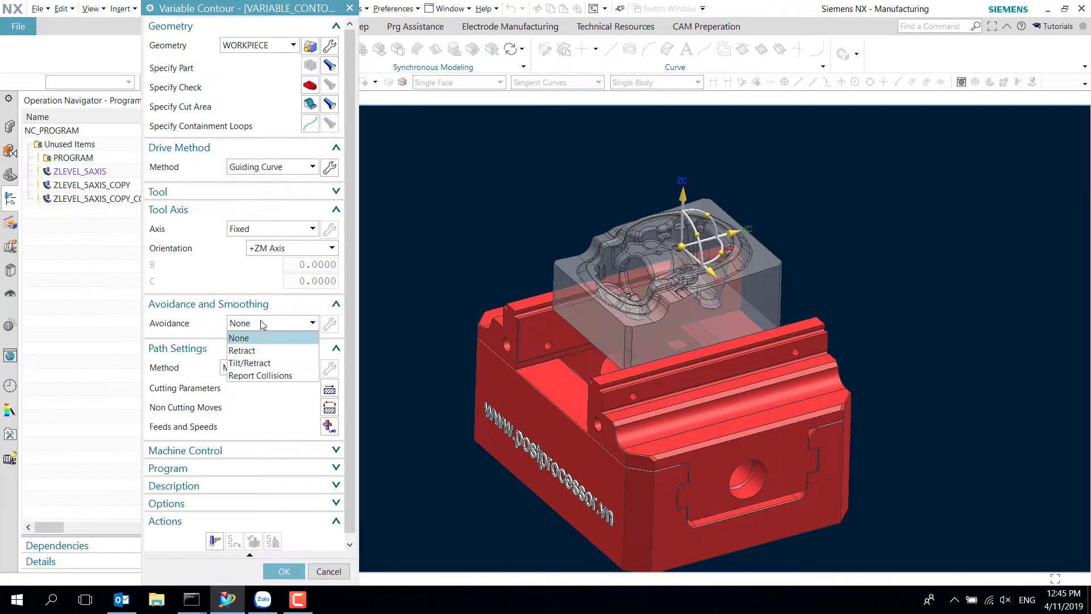
pyautogui.click(250, 362)
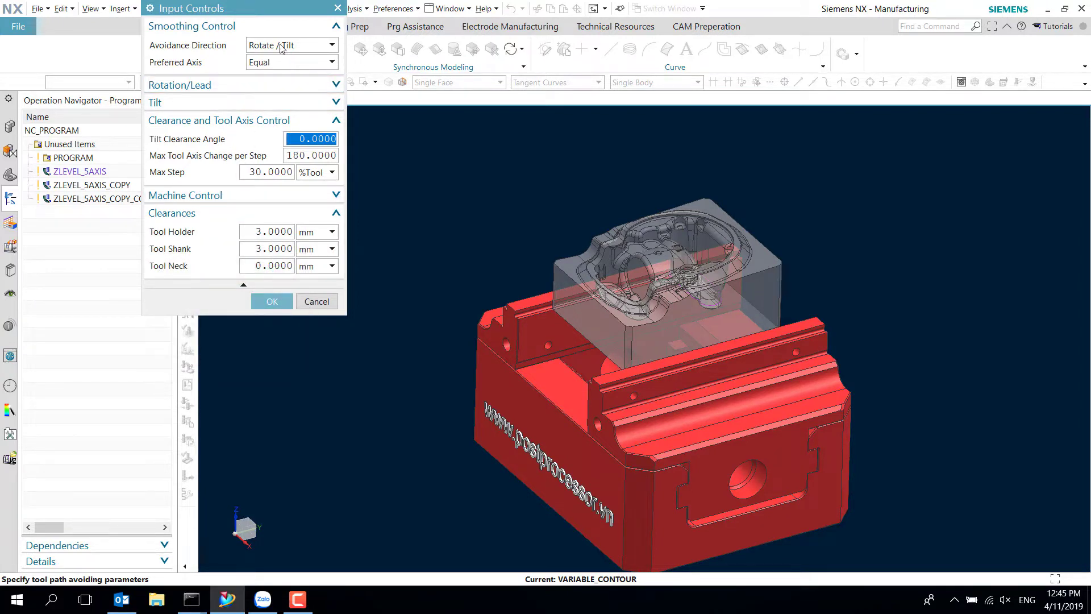
pyautogui.click(272, 301)
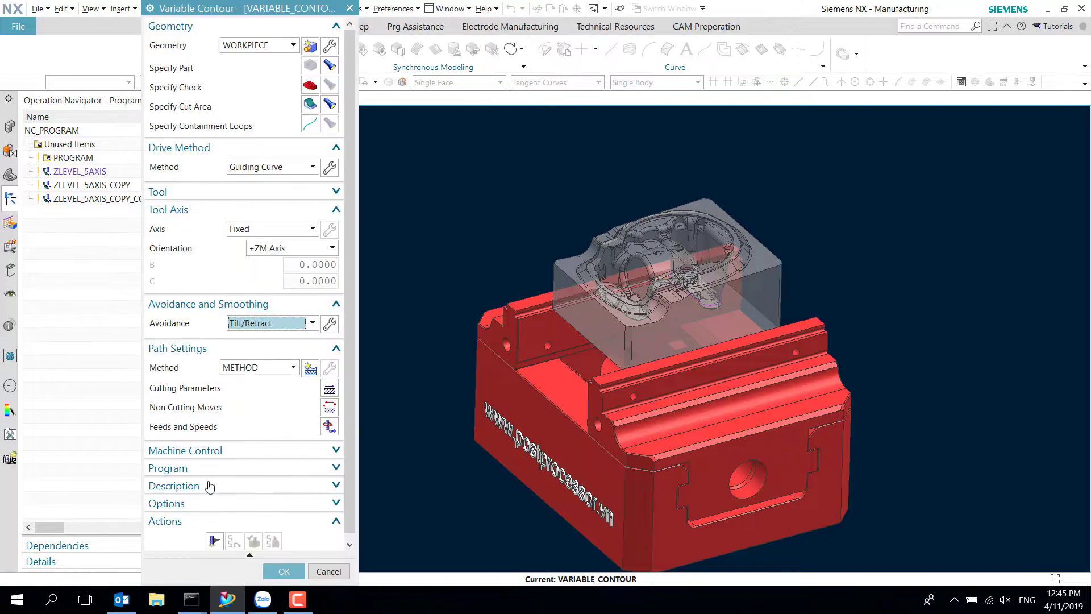
# Step: Generate the Variable Contour toolpath, which ends with a suspect-geometry warning
pyautogui.click(215, 543)
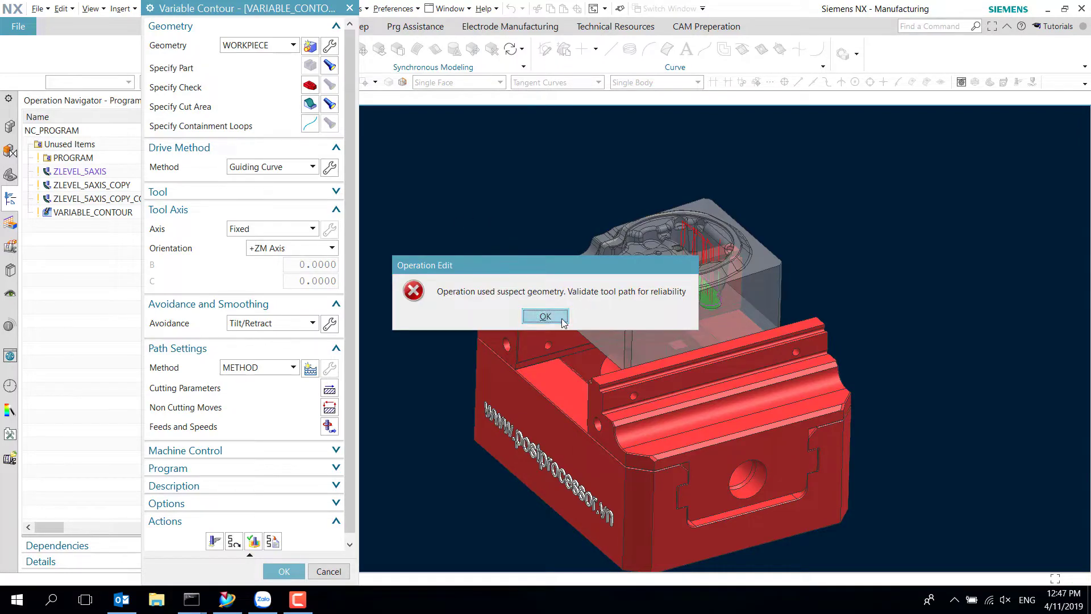
# Step: Dismiss the warning, inspect the pocket toolpath, and reopen the 85-face cut area
pyautogui.click(545, 316)
pyautogui.scroll(2, 634, 293)
pyautogui.scroll(5, 634, 294)
pyautogui.moveTo(634, 294)
pyautogui.mouseDown(button='middle')
pyautogui.moveTo(729, 319)
pyautogui.moveTo(596, 321)
pyautogui.mouseUp(button='middle')
pyautogui.scroll(3, 594, 323)
pyautogui.scroll(3, 604, 317)
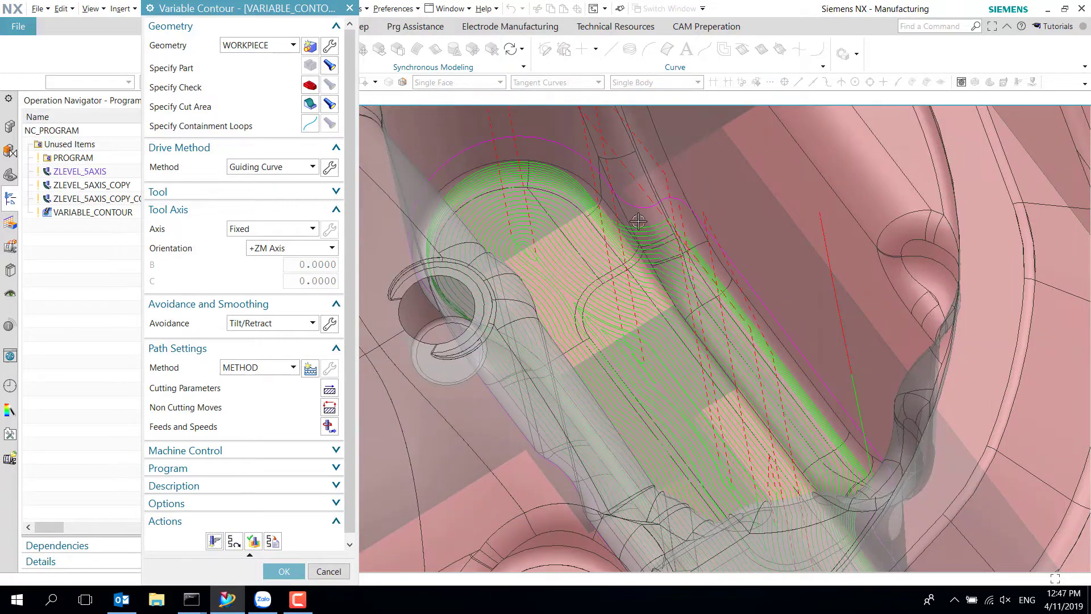
pyautogui.scroll(-5, 639, 254)
pyautogui.moveTo(639, 254)
pyautogui.mouseDown(button='middle')
pyautogui.moveTo(664, 378)
pyautogui.moveTo(688, 304)
pyautogui.mouseUp(button='middle')
pyautogui.scroll(-5, 664, 377)
pyautogui.scroll(-3, 689, 304)
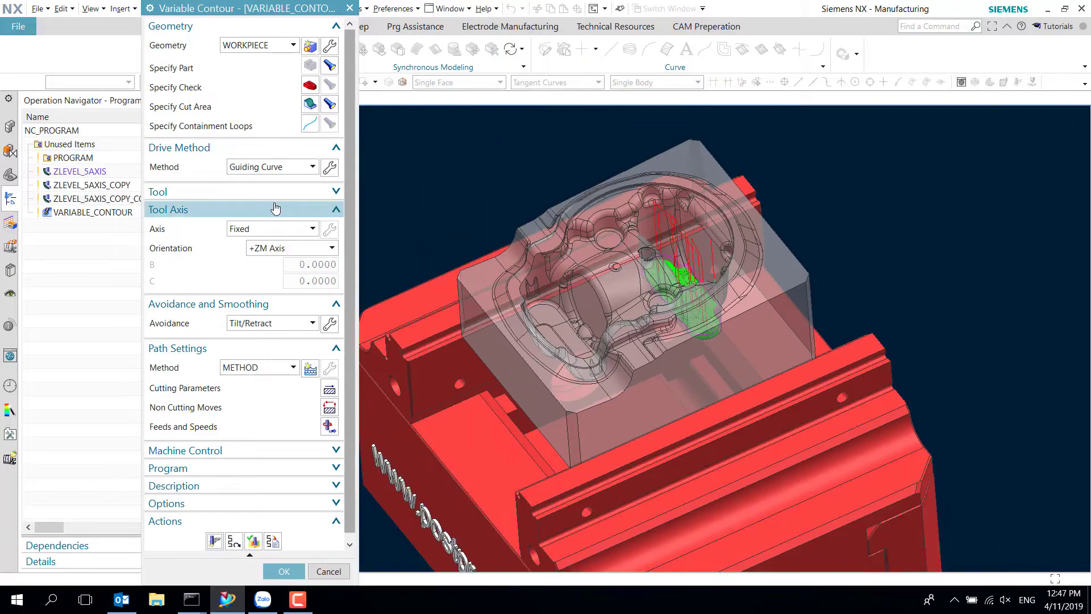
pyautogui.scroll(3, 699, 262)
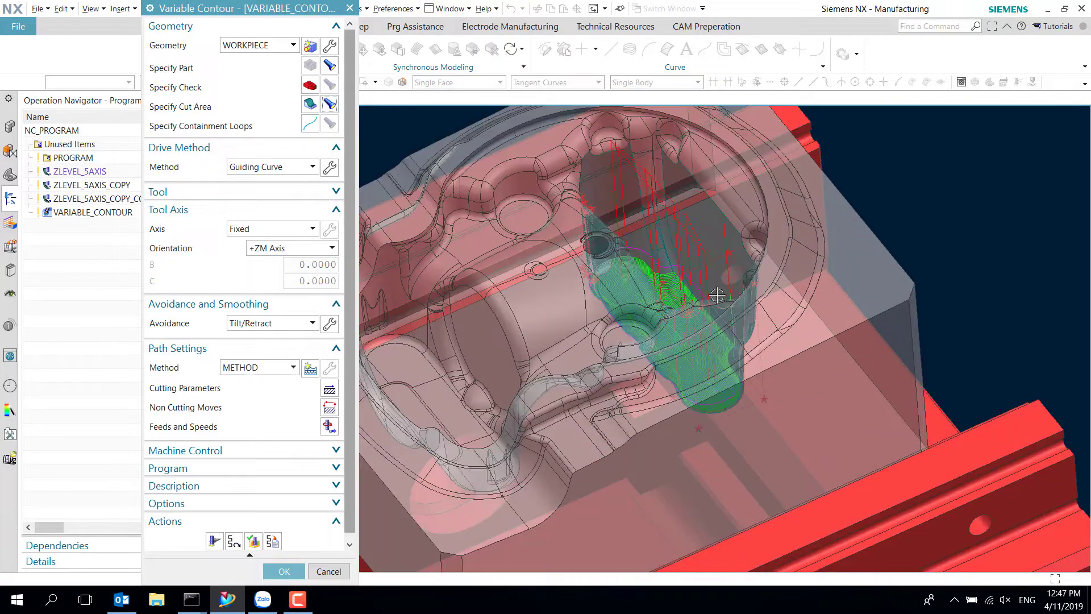
pyautogui.moveTo(699, 261); pyautogui.dragTo(517, 323, button='middle')
pyautogui.scroll(3, 653, 328)
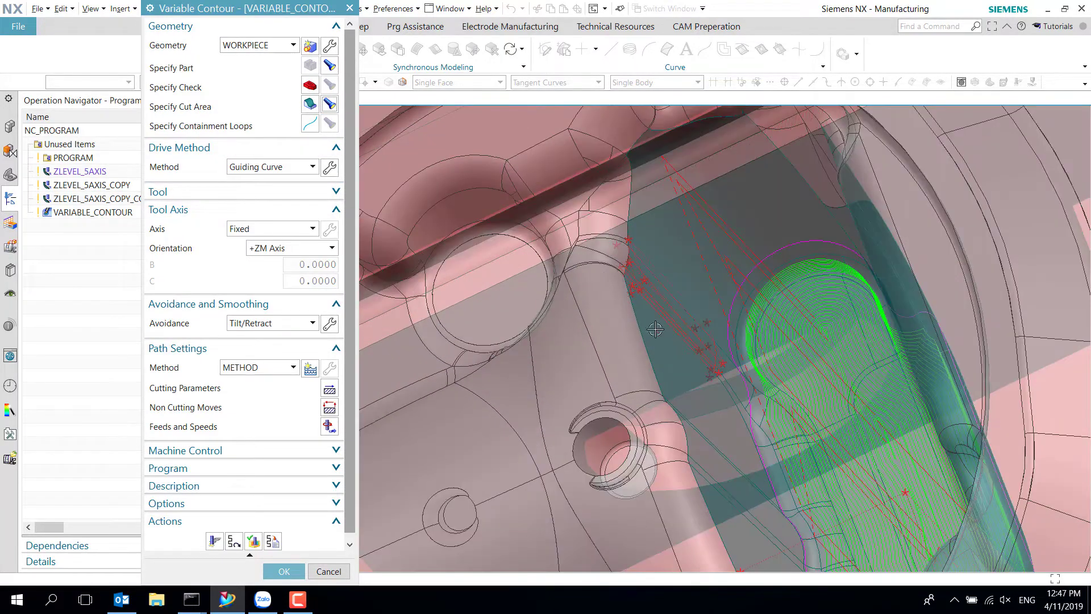
pyautogui.scroll(3, 671, 293)
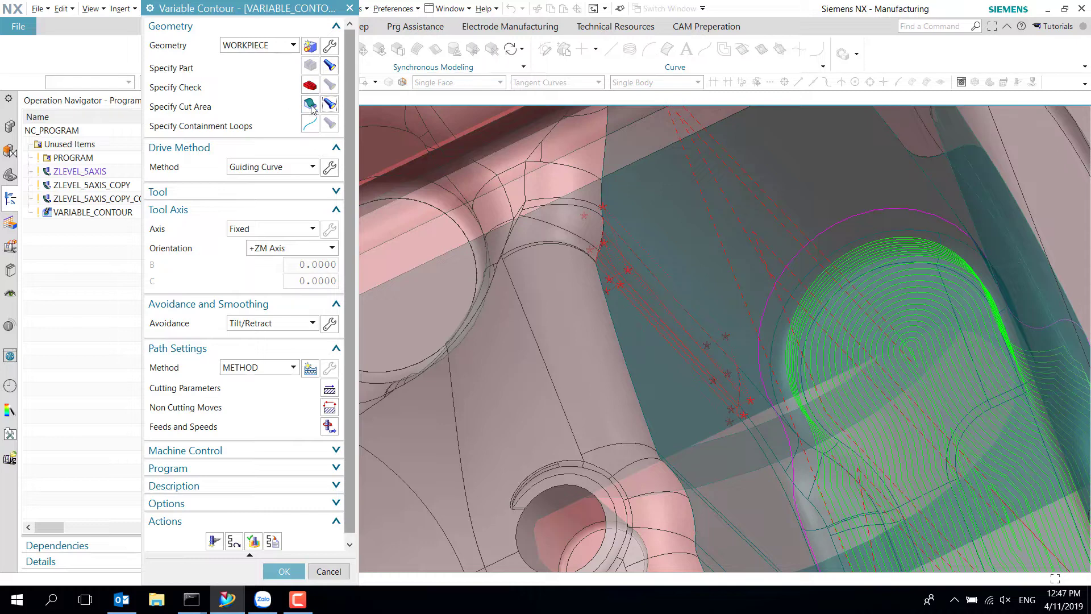
pyautogui.click(311, 104)
# Step: Deselect two strip faces, leaving 83 cut area faces, and accept the selection
pyautogui.scroll(1, 648, 281)
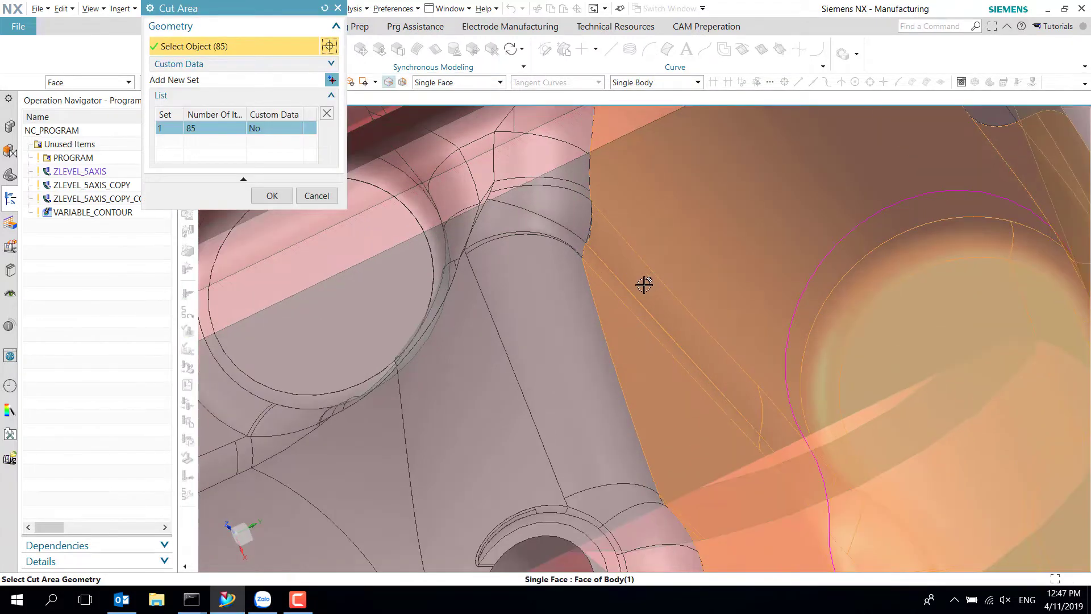
pyautogui.keyDown('shift'); pyautogui.click(621, 275); pyautogui.keyUp('shift')
pyautogui.keyDown('shift'); pyautogui.click(616, 282); pyautogui.keyUp('shift')
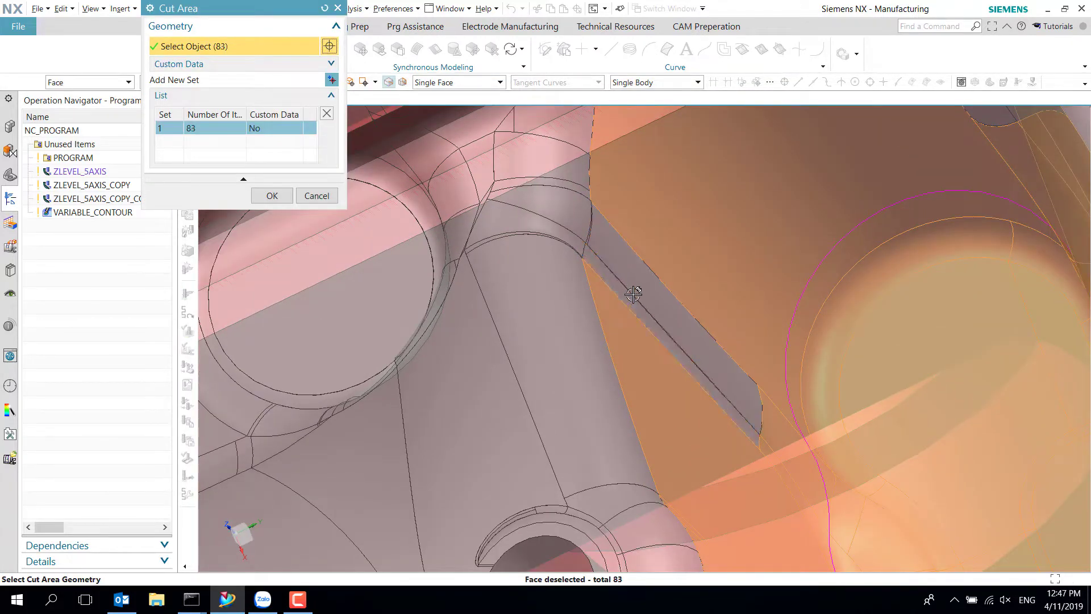
pyautogui.scroll(-2, 634, 290)
pyautogui.scroll(-2, 636, 292)
pyautogui.moveTo(699, 318)
pyautogui.mouseDown(button='middle')
pyautogui.moveTo(738, 319)
pyautogui.moveTo(739, 340)
pyautogui.moveTo(756, 321)
pyautogui.mouseUp(button='middle')
pyautogui.scroll(-2, 739, 319)
pyautogui.scroll(-2, 756, 322)
pyautogui.click(272, 196)
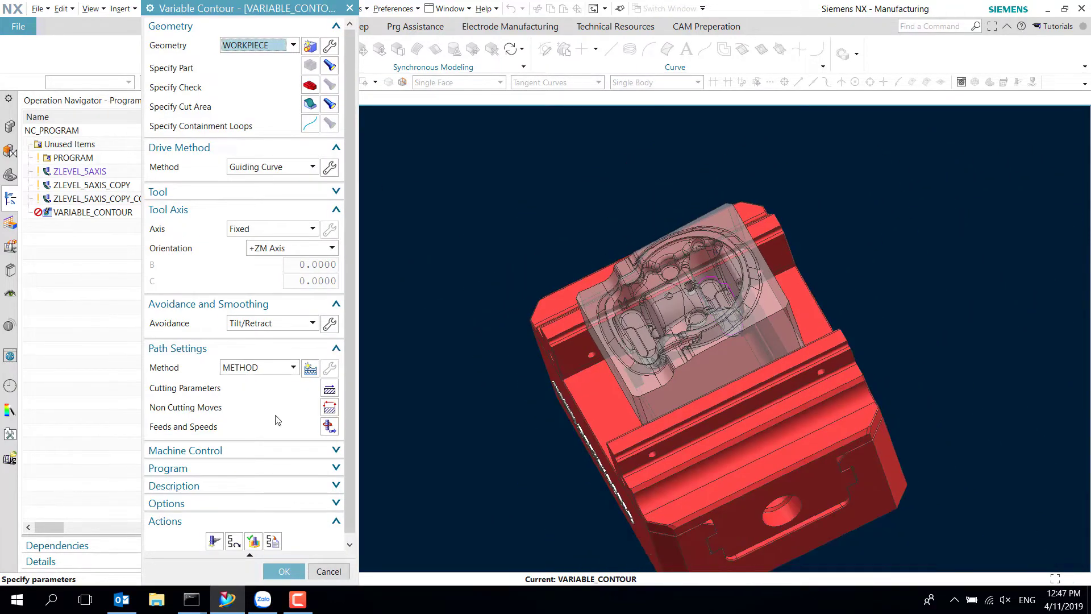
# Step: Replay the previous toolpath, then regenerate it on the 83-face cut area
pyautogui.click(254, 541)
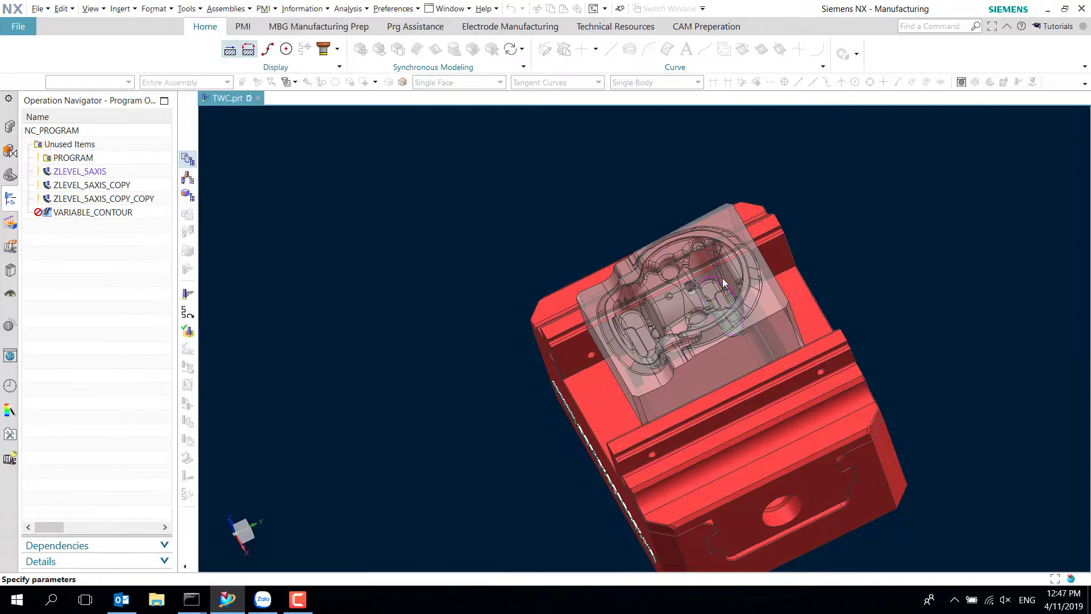
pyautogui.moveTo(670, 282)
pyautogui.mouseDown(button='middle')
pyautogui.moveTo(719, 254)
pyautogui.moveTo(736, 285)
pyautogui.moveTo(766, 302)
pyautogui.moveTo(710, 341)
pyautogui.mouseUp(button='middle')
pyautogui.click(272, 570)
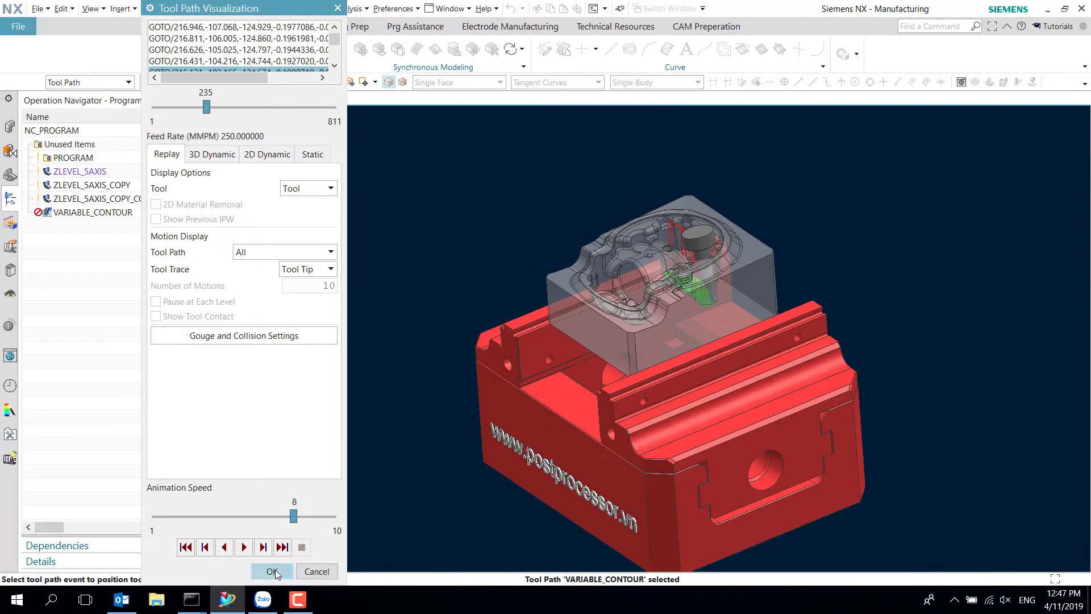
pyautogui.click(215, 541)
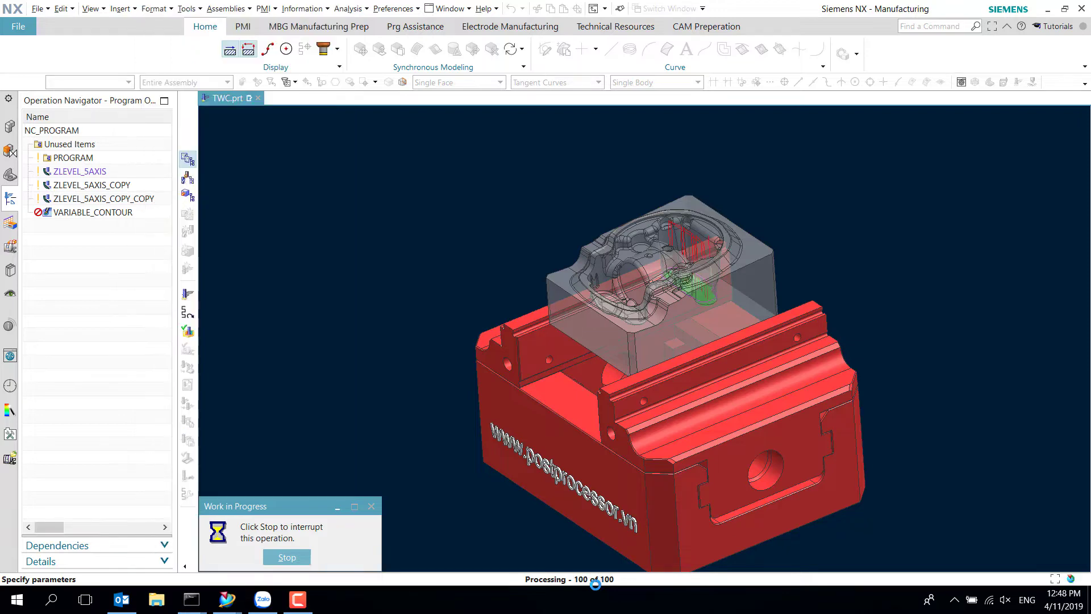
# Step: Replay the regenerated toolpath, accept the Variable Contour operation and save the part file
pyautogui.click(255, 540)
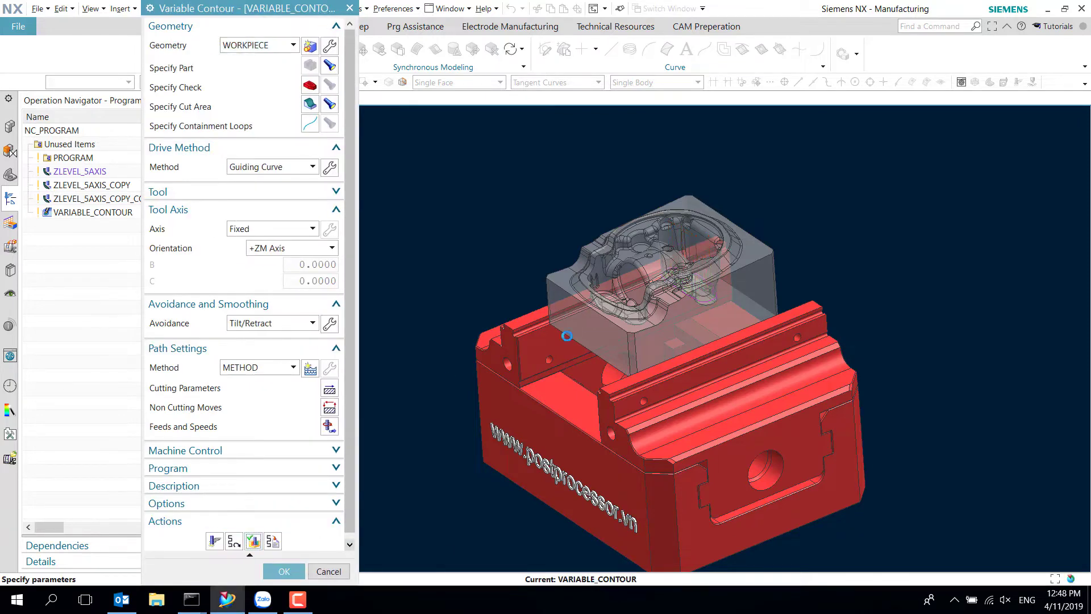
pyautogui.scroll(3, 708, 255)
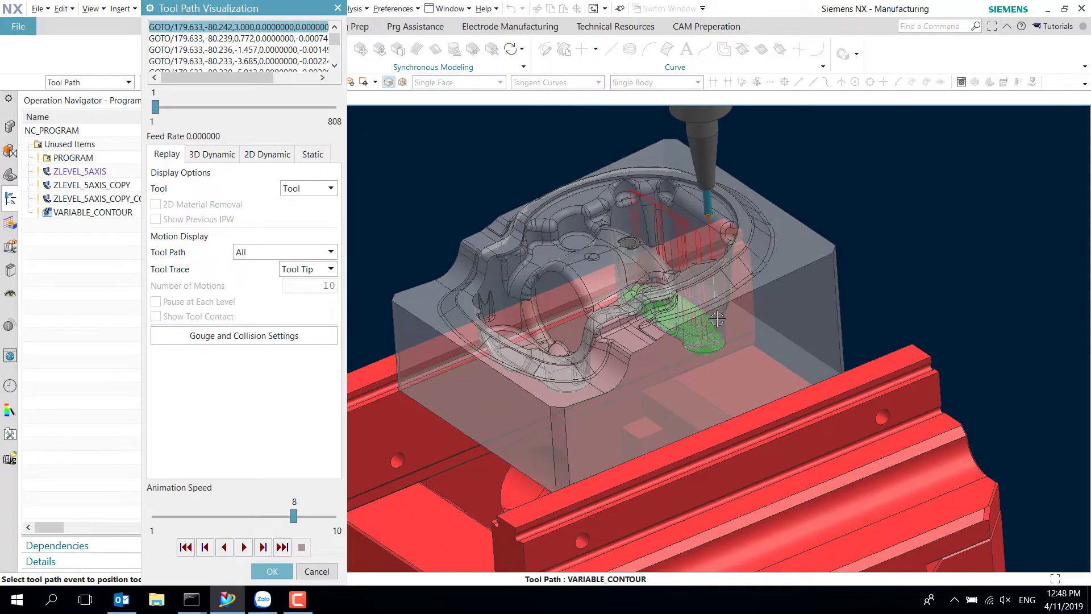
pyautogui.click(714, 330)
pyautogui.moveTo(714, 330)
pyautogui.mouseDown(button='middle')
pyautogui.moveTo(692, 396)
pyautogui.moveTo(662, 314)
pyautogui.mouseUp(button='middle')
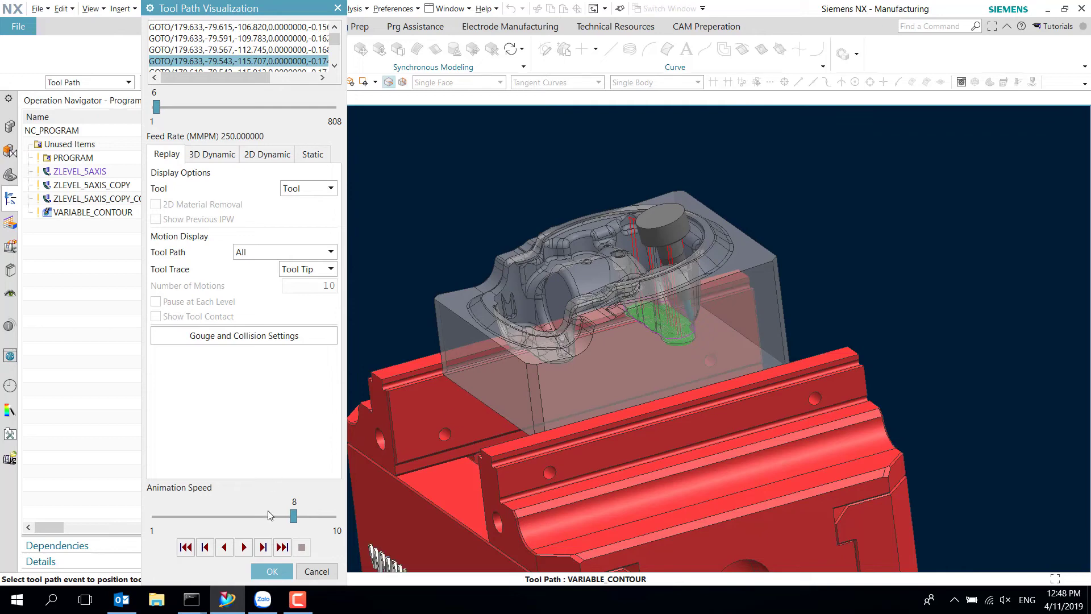
pyautogui.click(244, 547)
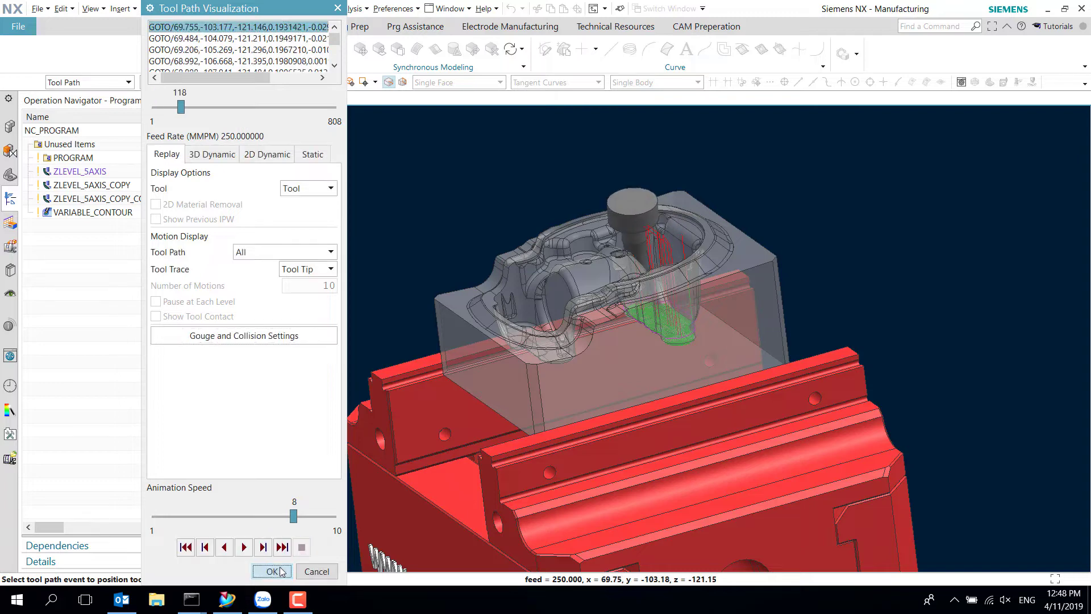
pyautogui.click(272, 571)
pyautogui.click(284, 571)
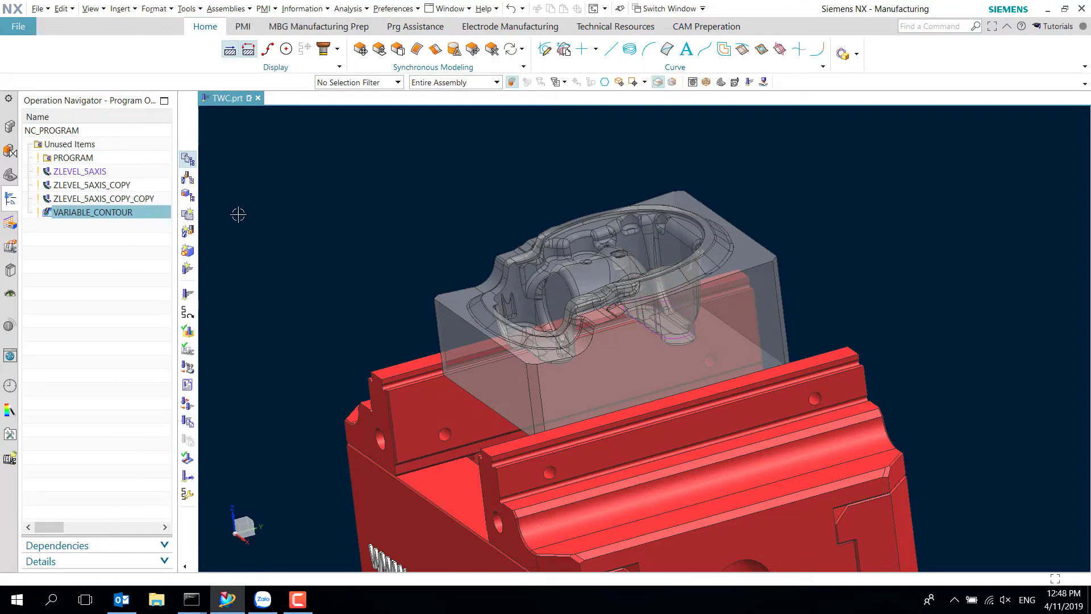
pyautogui.hotkey('ctrl', 's')
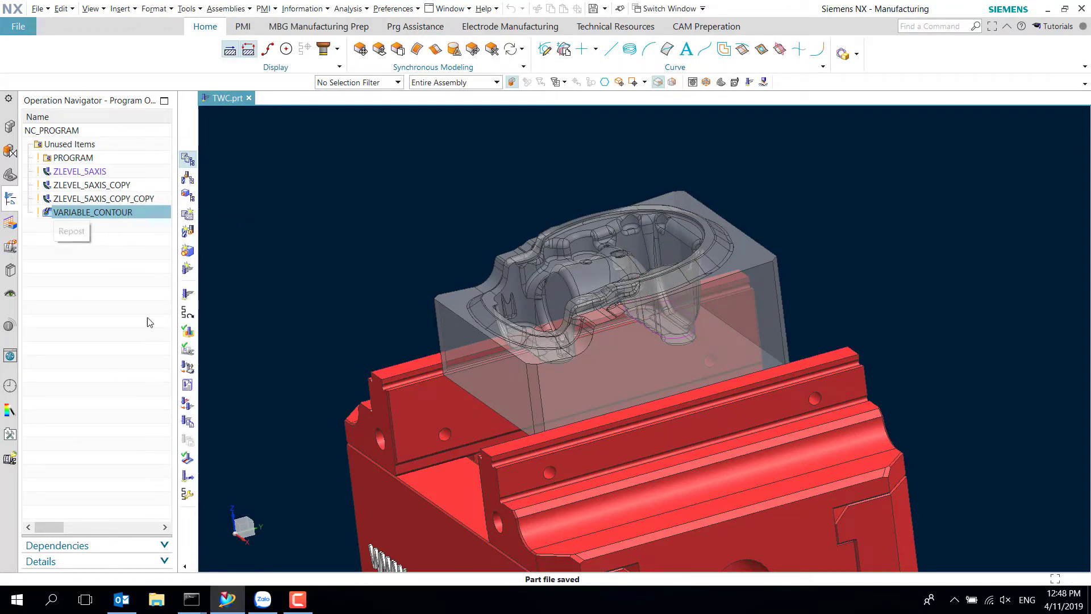
# Step: Edit VARIABLE_CONTOUR from the Operation Navigator and show its Non Cutting Moves settings
pyautogui.scroll(-3, 574, 312)
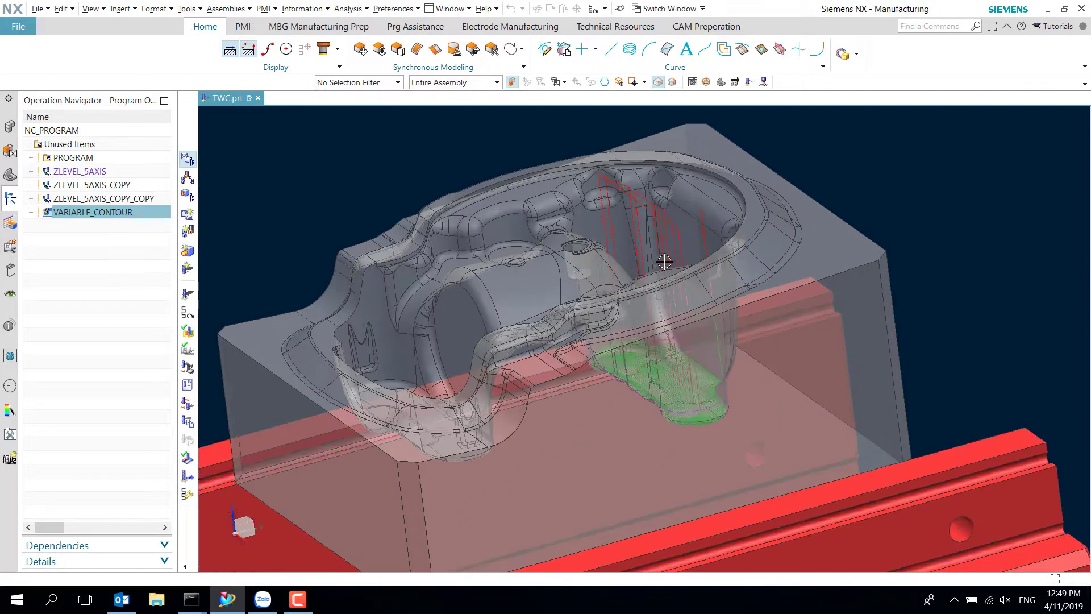
pyautogui.scroll(-2, 604, 163)
pyautogui.scroll(5, 620, 222)
pyautogui.moveTo(620, 227); pyautogui.dragTo(591, 244, button='middle')
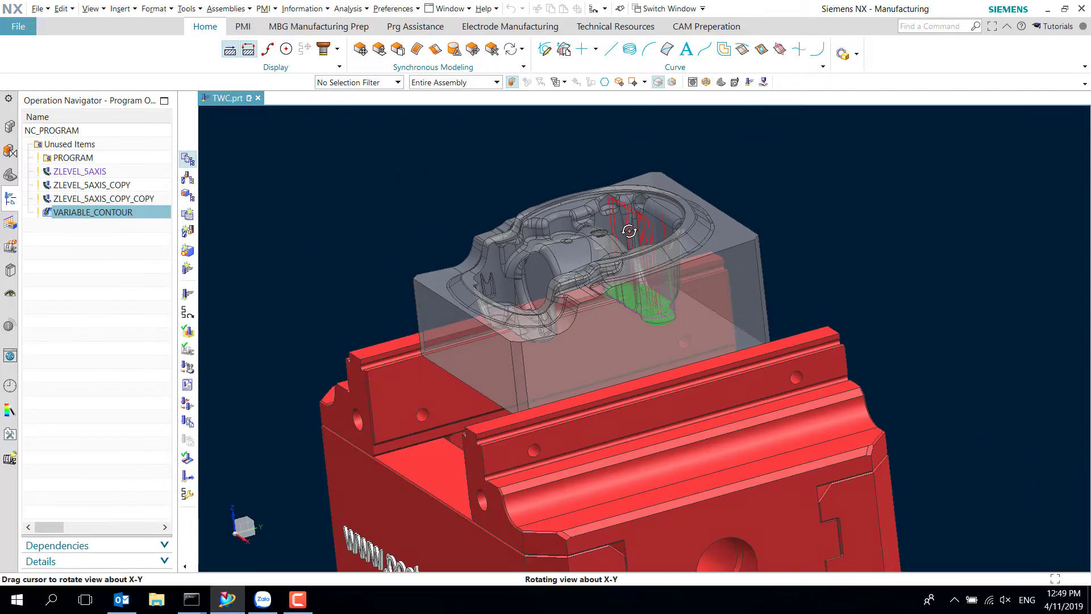
pyautogui.rightClick(93, 217)
pyautogui.click(114, 224)
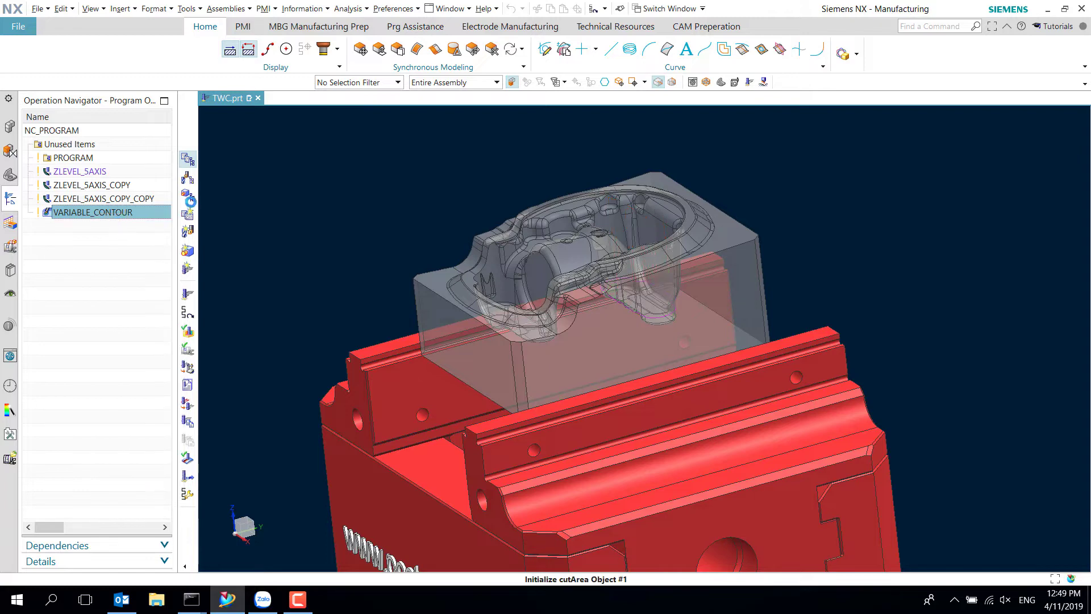
pyautogui.middleClick(329, 415)
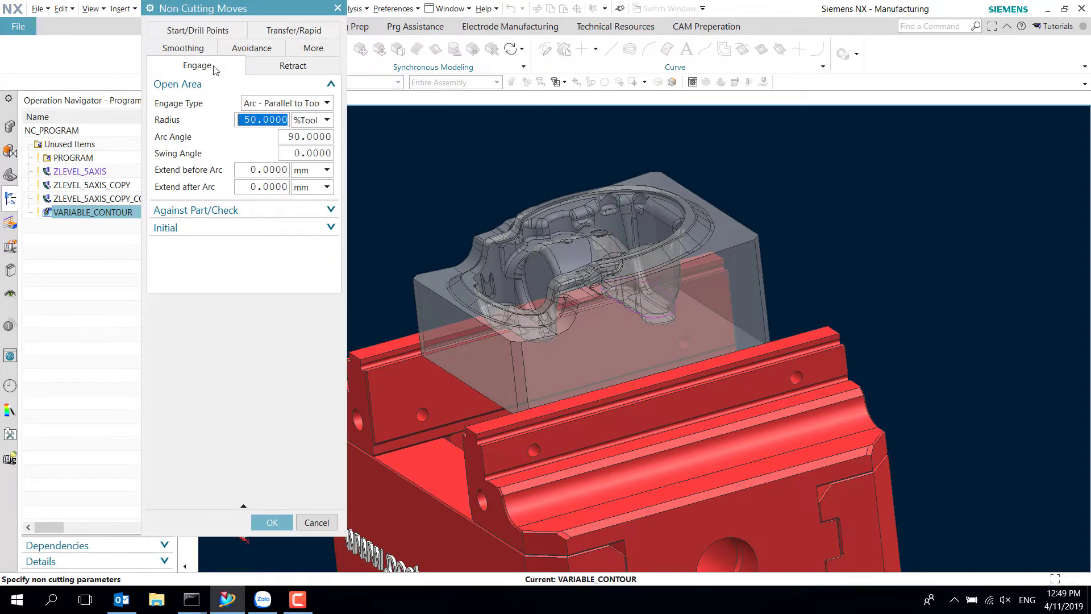
# Step: Turn on Override with Smooth Connections and set the within-regions traverse to Smooth in Non Cutting Moves
pyautogui.click(183, 49)
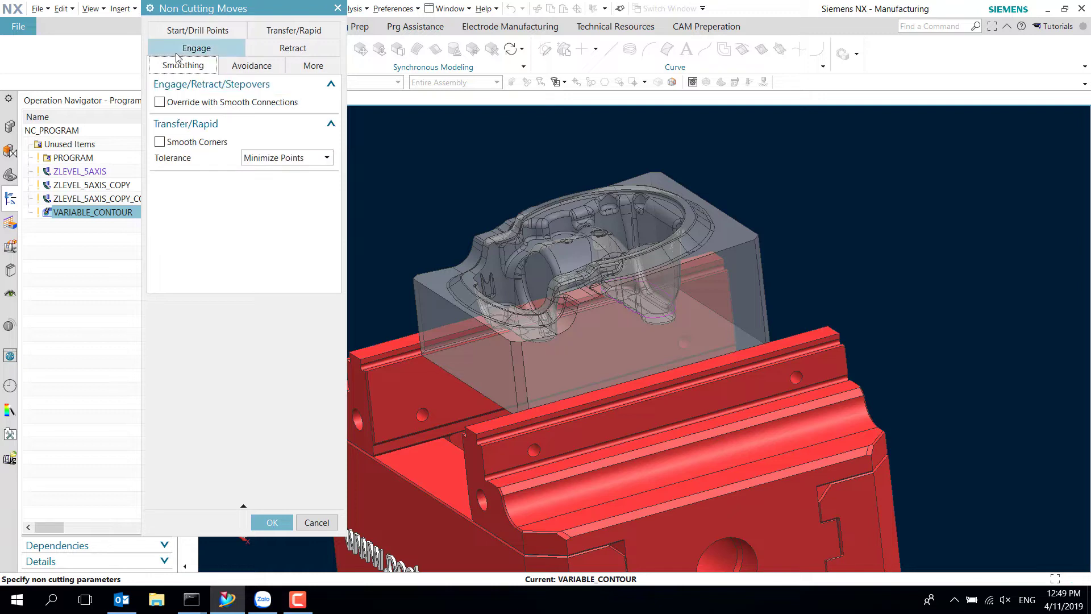
pyautogui.click(178, 105)
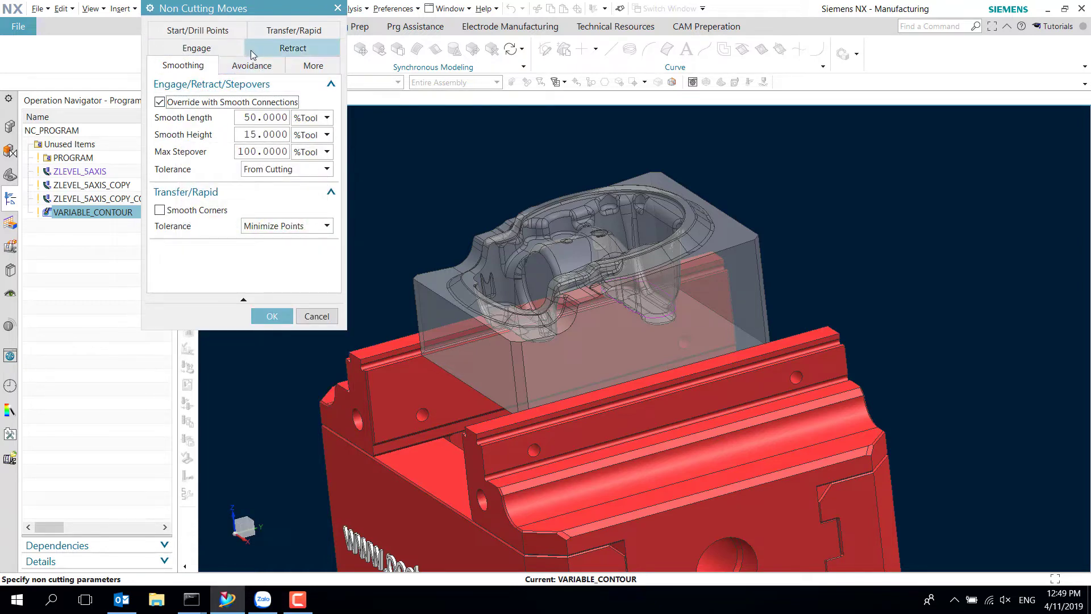
pyautogui.click(296, 28)
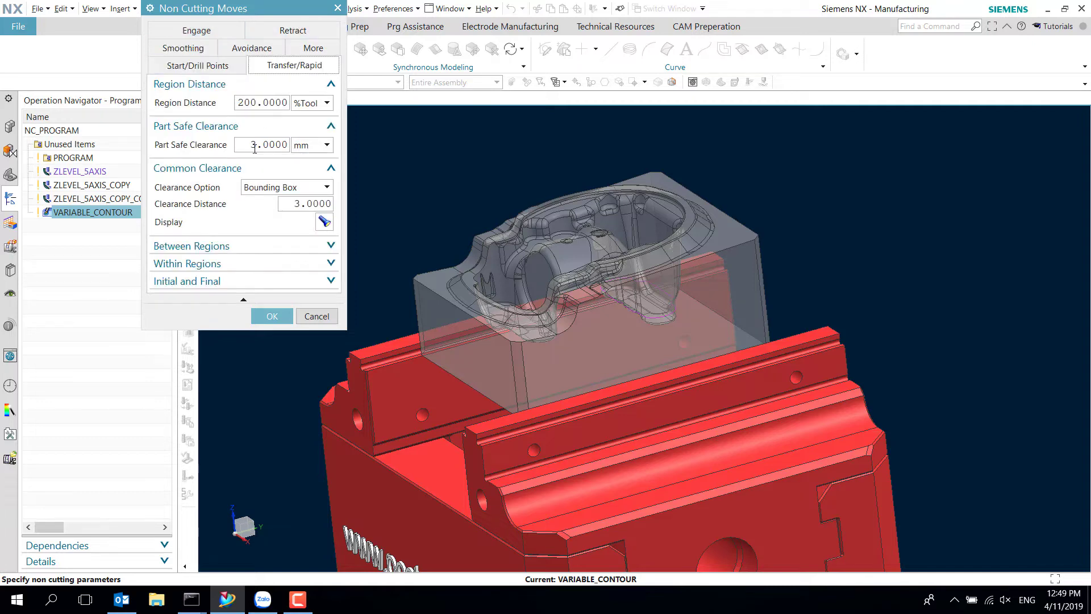
pyautogui.click(222, 264)
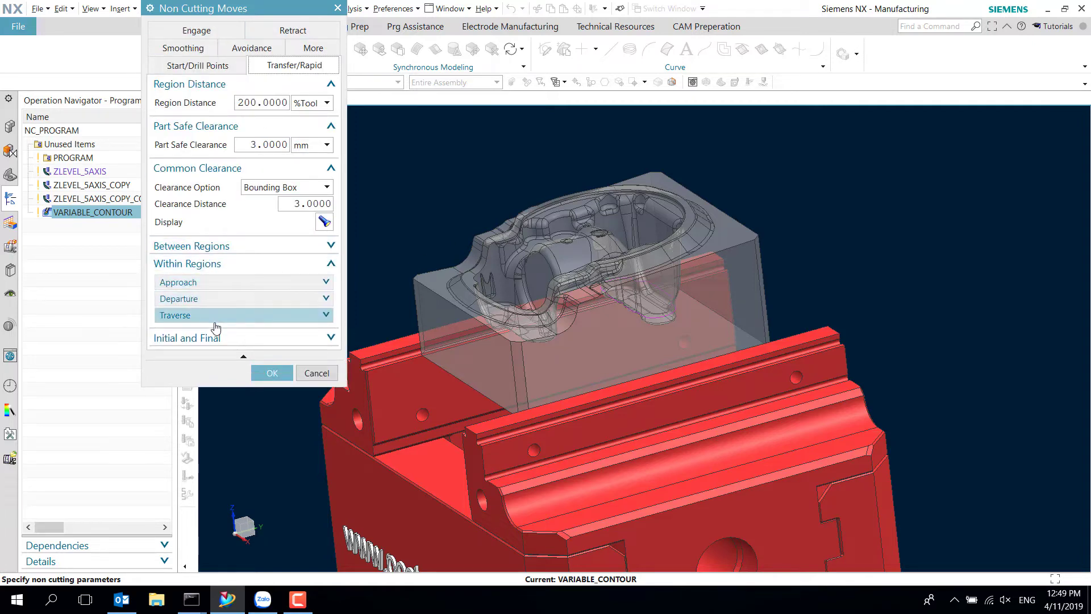
pyautogui.click(218, 317)
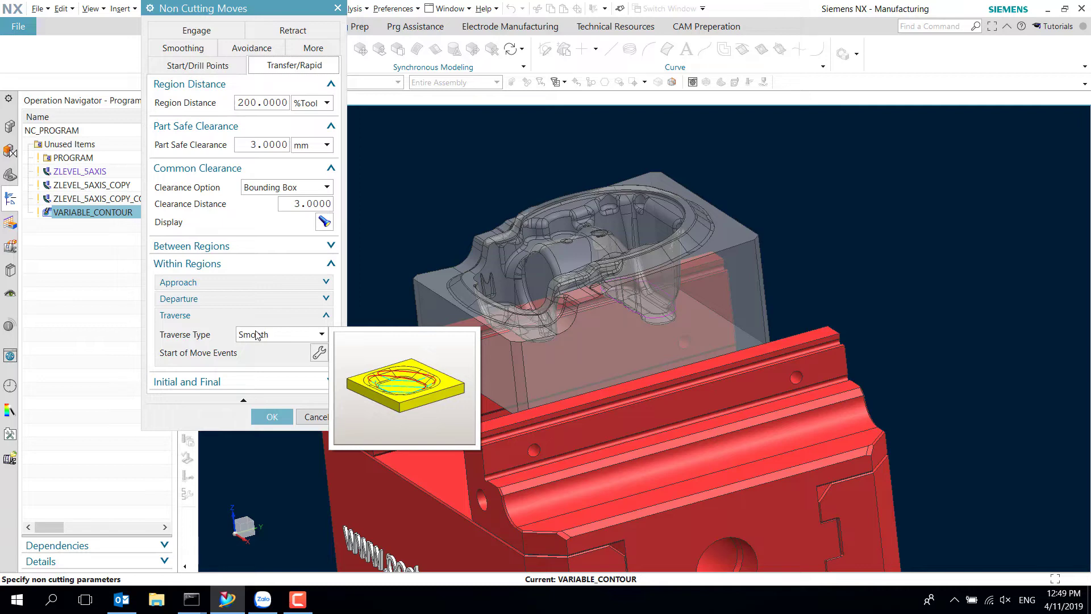
pyautogui.click(272, 416)
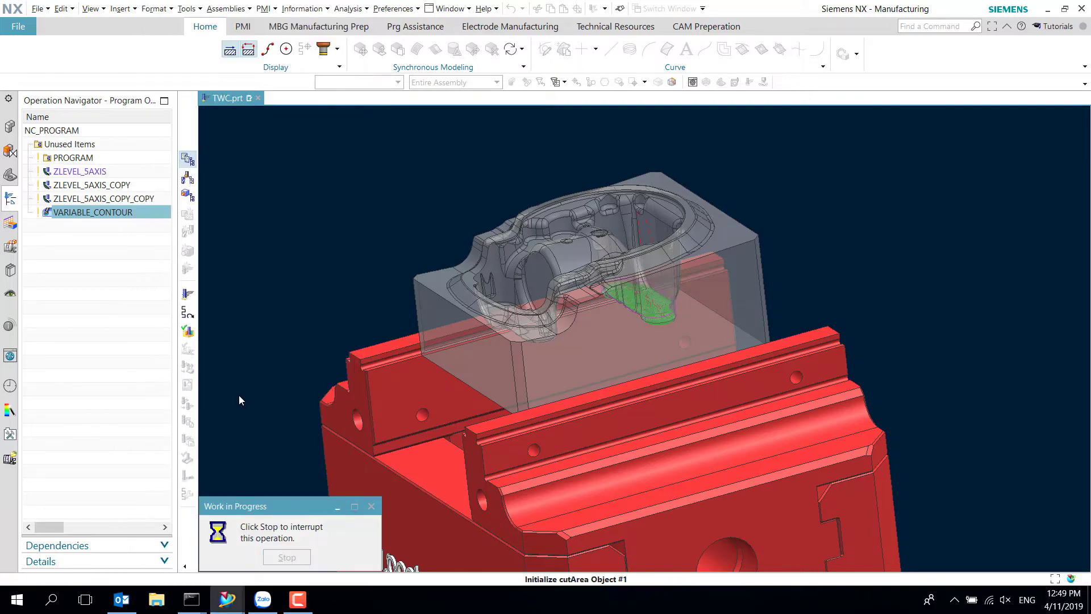
# Step: Inspect the regenerated green toolpath from a top view and a low side view
pyautogui.scroll(3, 697, 223)
pyautogui.moveTo(697, 223); pyautogui.dragTo(554, 301, button='middle')
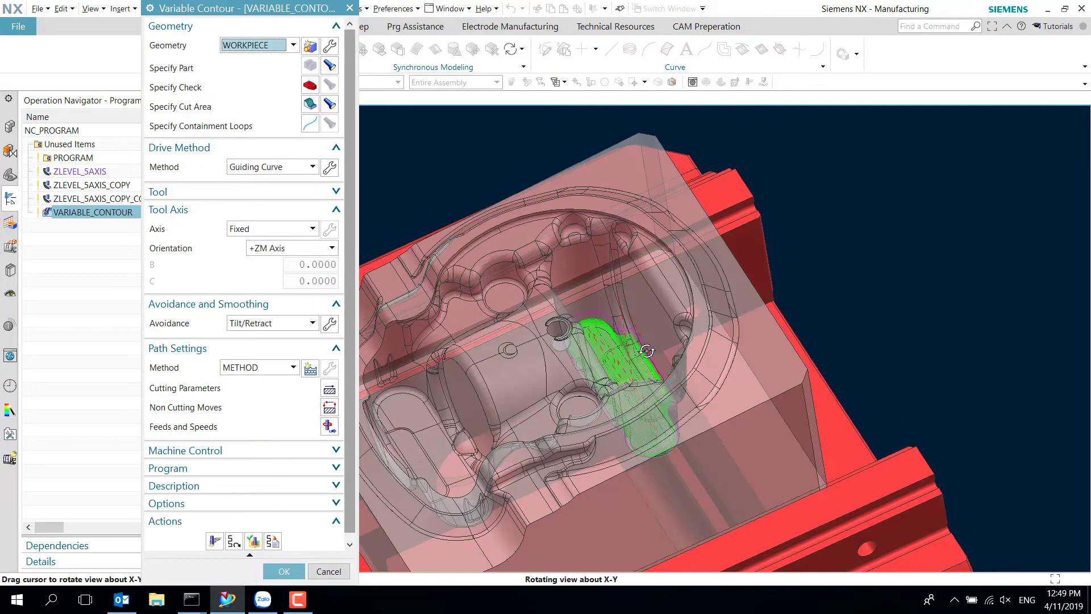
pyautogui.scroll(5, 554, 301)
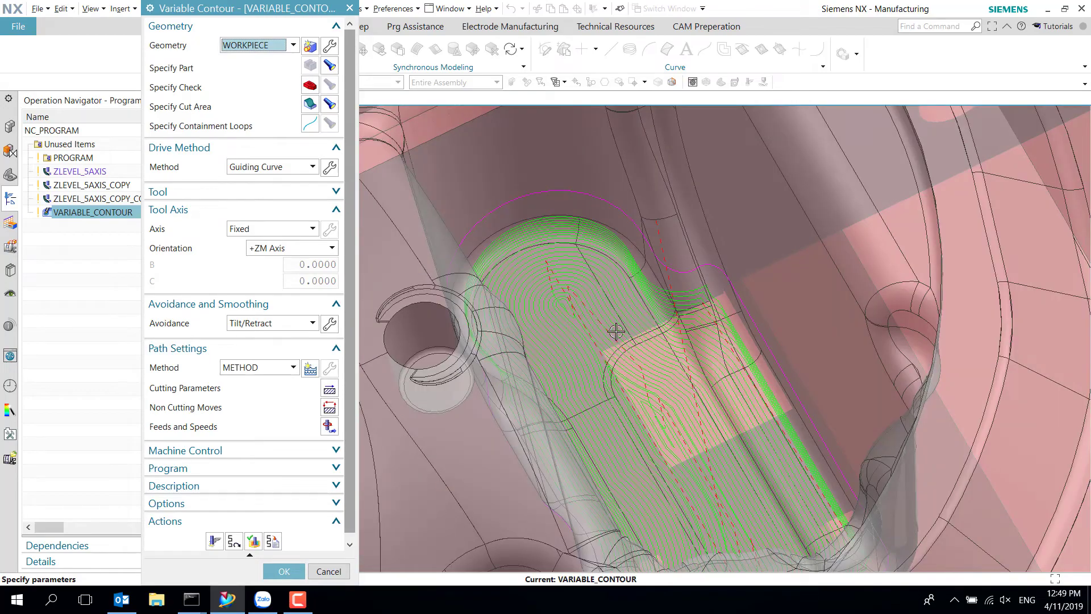
pyautogui.scroll(-3, 584, 304)
pyautogui.moveTo(642, 404); pyautogui.dragTo(640, 358, button='middle')
pyautogui.scroll(-3, 640, 358)
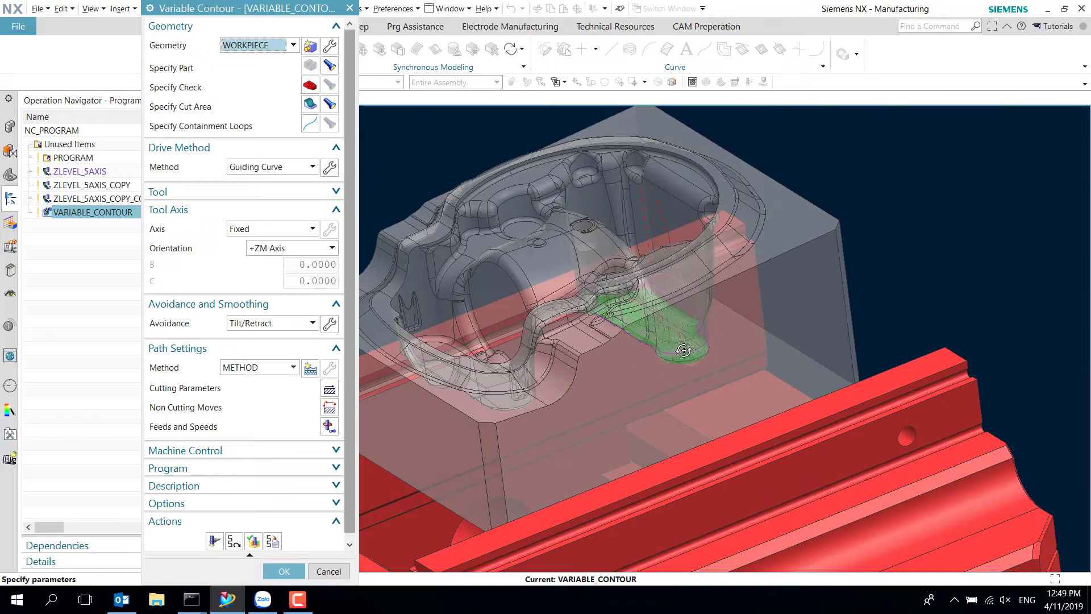
pyautogui.scroll(-2, 630, 358)
# Step: Replay the toolpath with the tool, accept VARIABLE_CONTOUR, save the part, and launch machine simulation
pyautogui.click(252, 540)
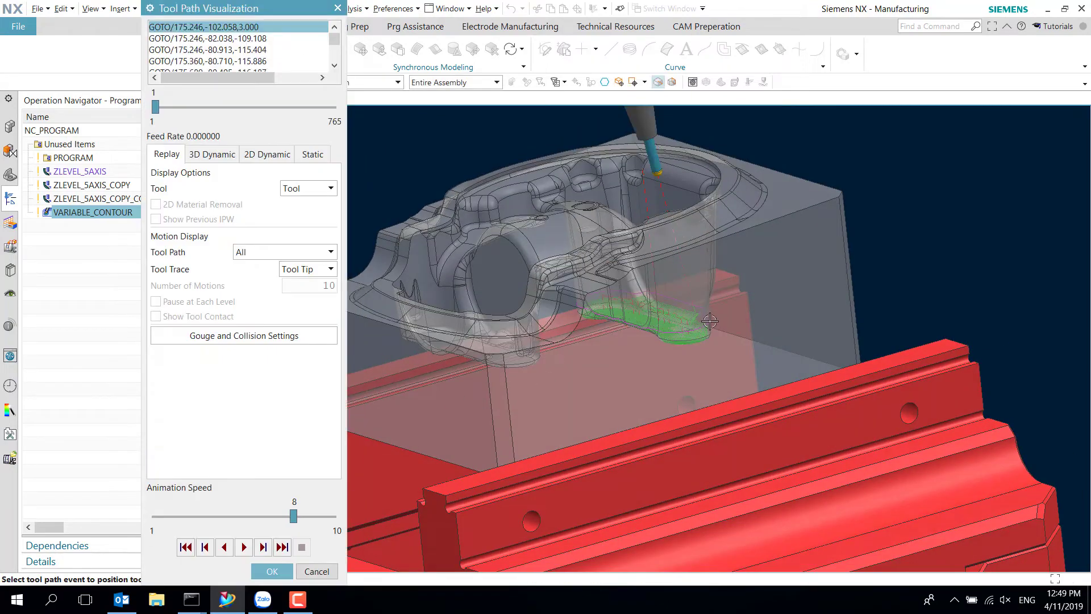
pyautogui.scroll(-3, 674, 332)
pyautogui.press('Escape')
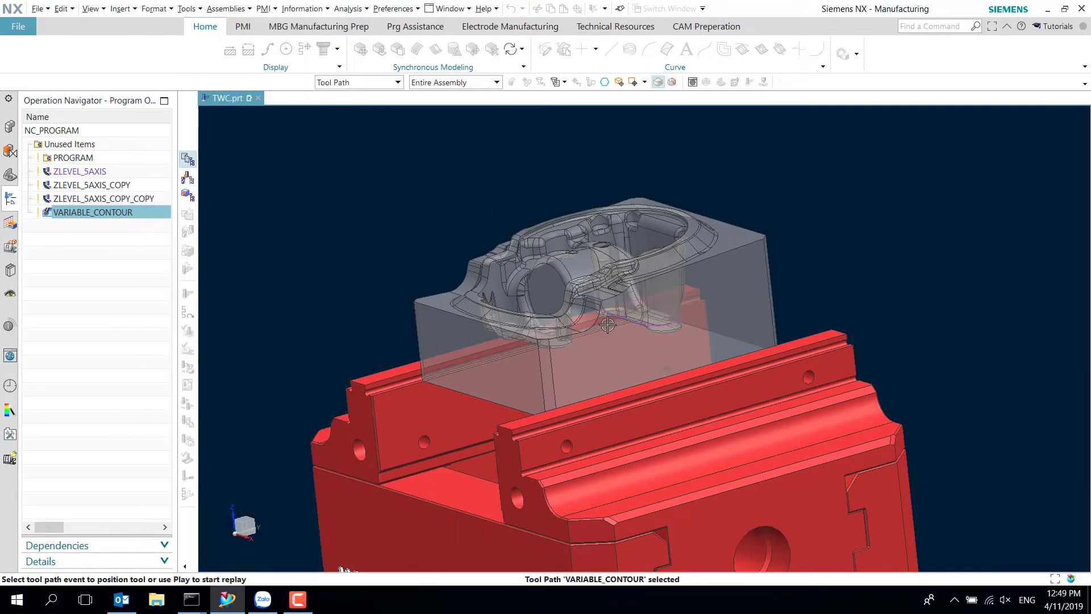
pyautogui.middleClick(386, 263)
pyautogui.hotkey('ctrl', 's')
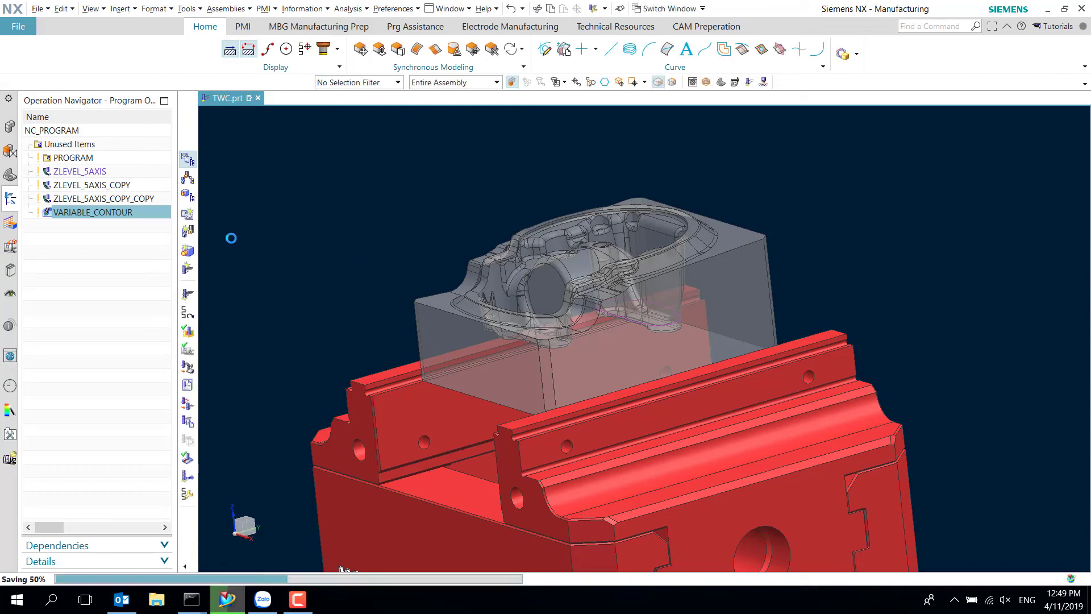
pyautogui.click(188, 349)
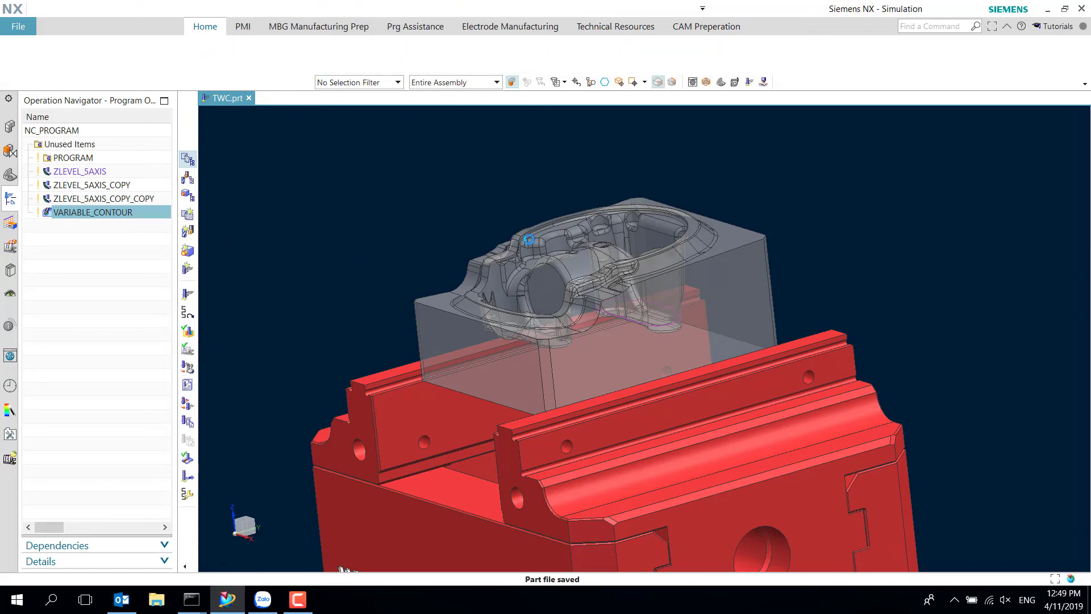
# Step: Uncover the axis readout, play the VARIABLE_CONTOUR machine simulation to the end, then close it
pyautogui.moveTo(639, 258)
pyautogui.mouseDown(button='middle')
pyautogui.moveTo(645, 311)
pyautogui.moveTo(693, 266)
pyautogui.mouseUp(button='middle')
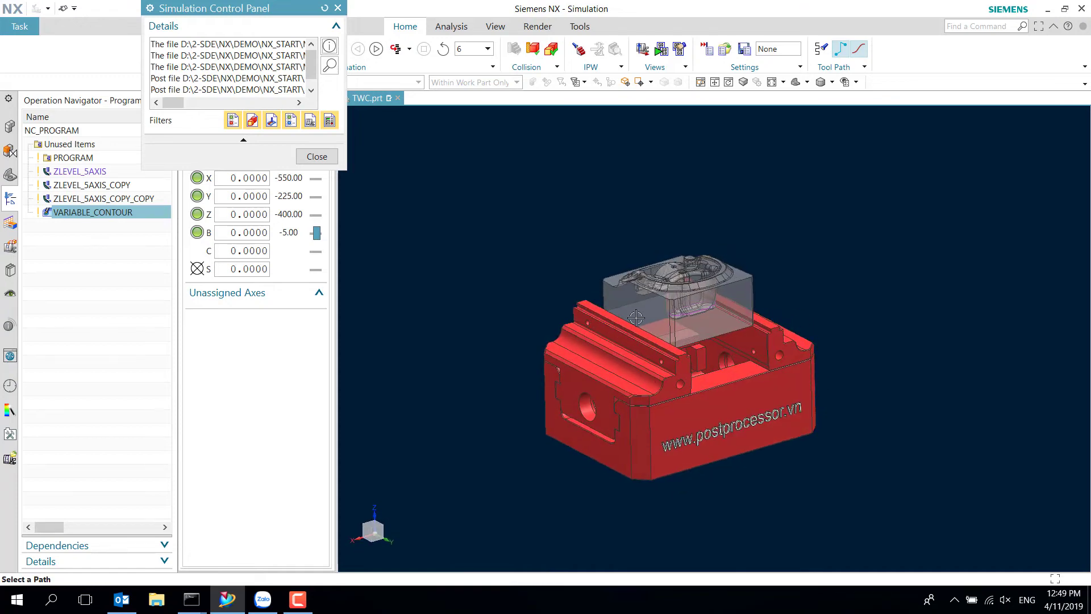
pyautogui.moveTo(299, 8)
pyautogui.mouseDown()
pyautogui.moveTo(296, 214)
pyautogui.moveTo(281, 251)
pyautogui.mouseUp()
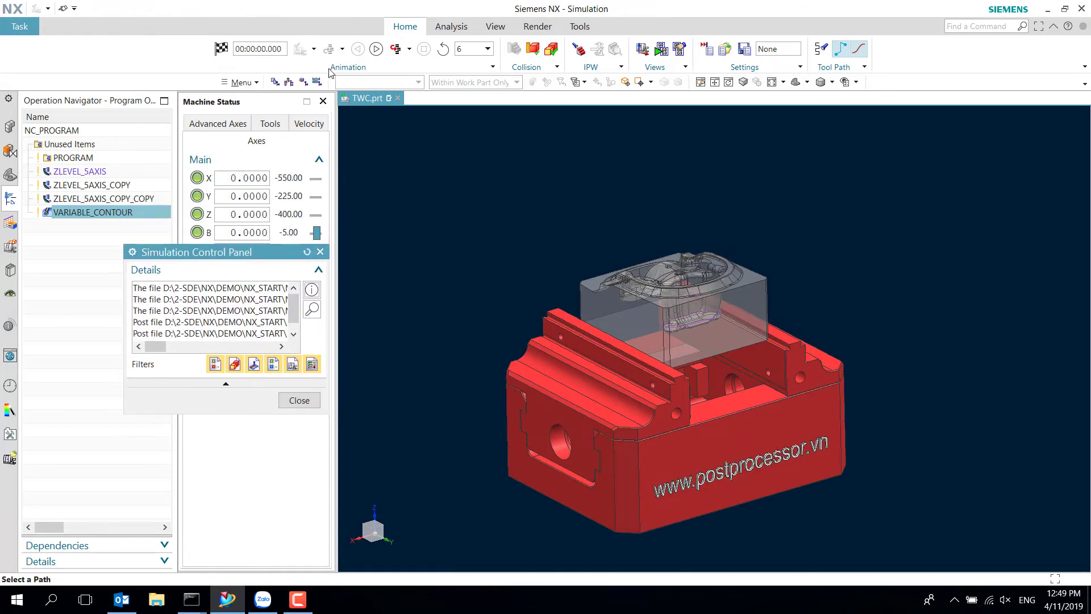
pyautogui.click(375, 49)
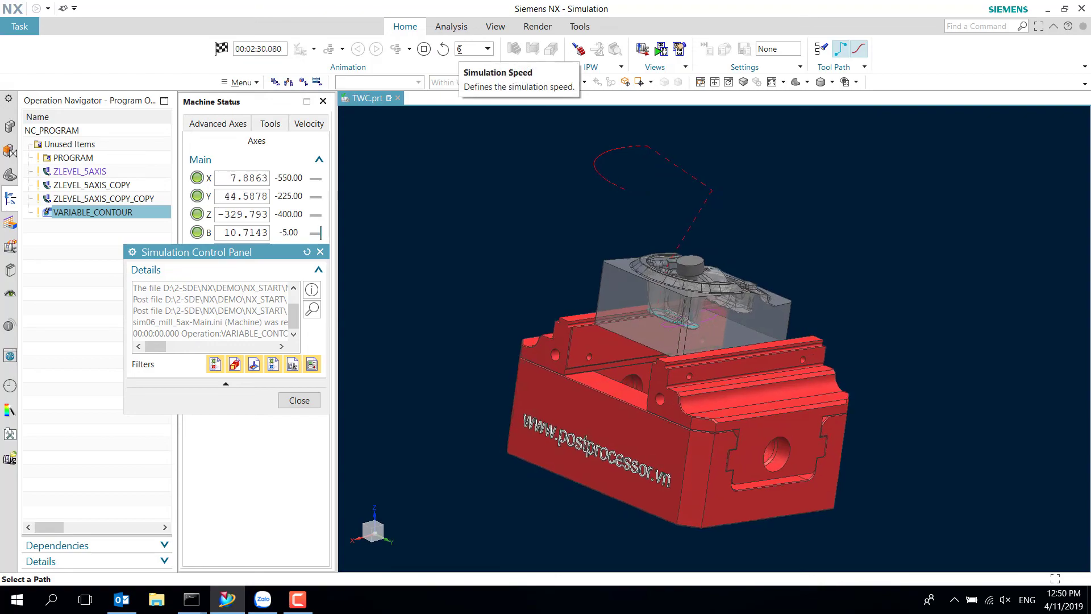
pyautogui.scroll(5, 732, 312)
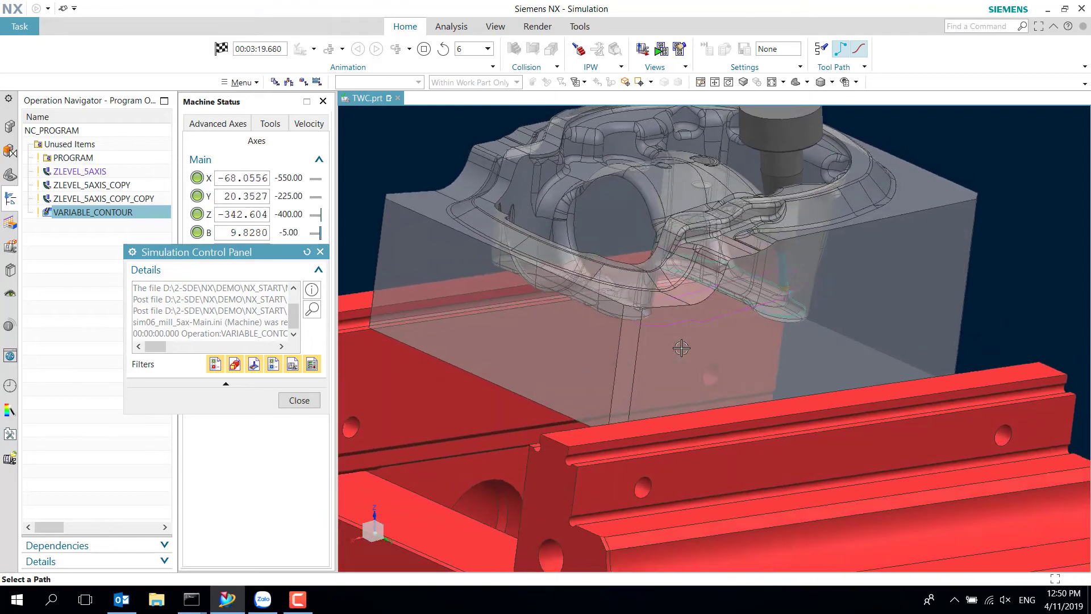
pyautogui.scroll(-2, 682, 348)
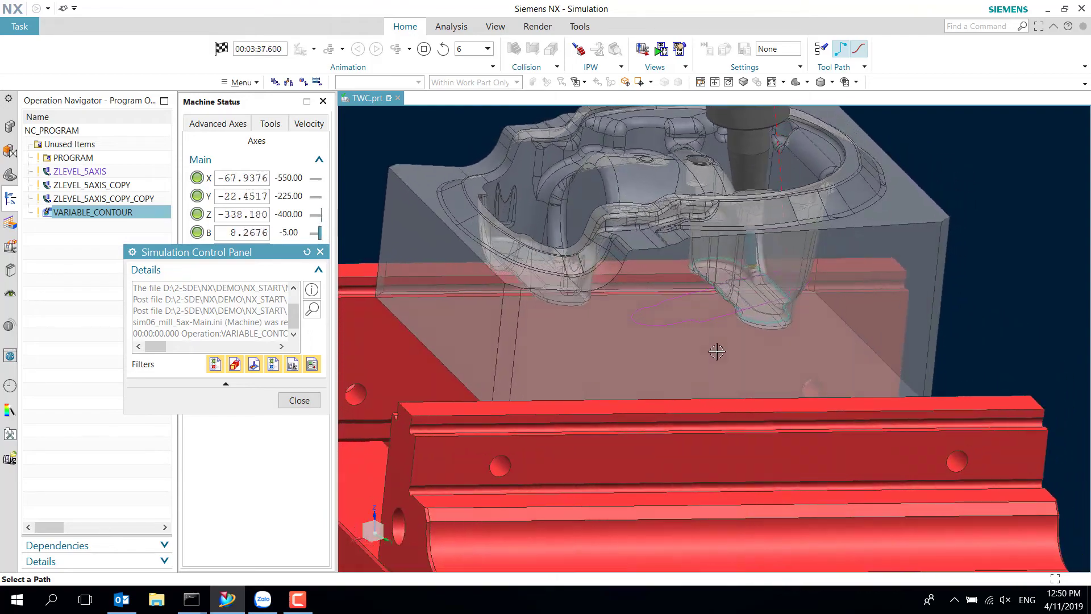
pyautogui.scroll(-3, 683, 300)
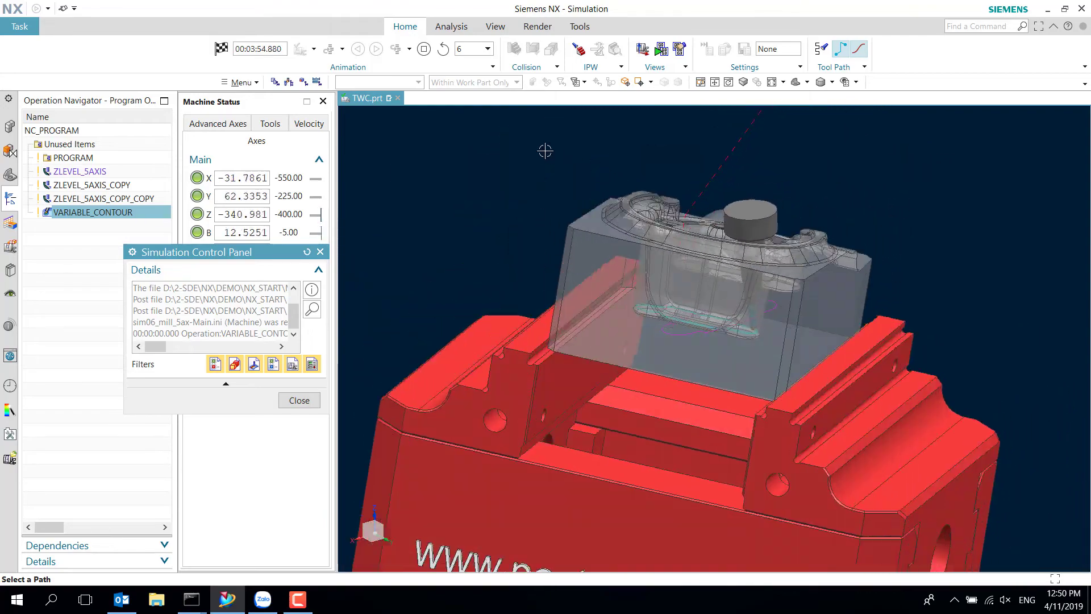
pyautogui.press('Escape')
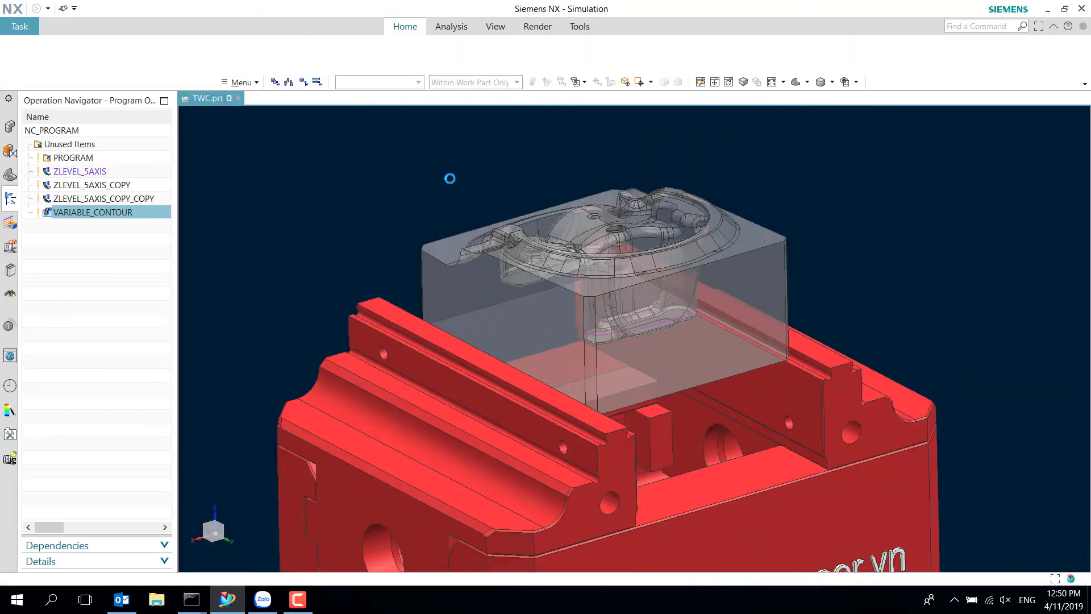